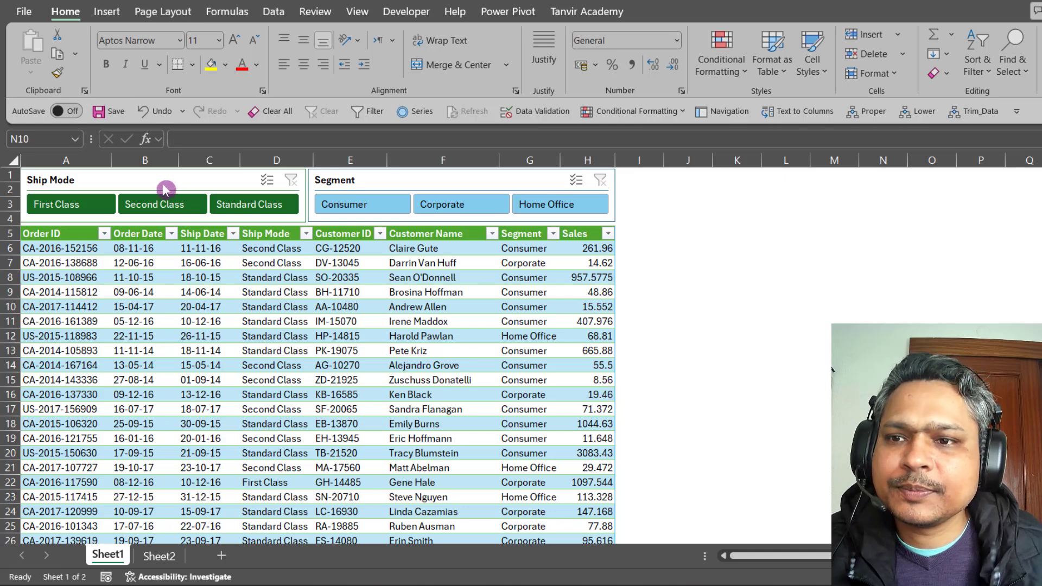
Filter the orders by First Class, then Second Class, plus the Home Office segment, then First Class again.
key(Escape)
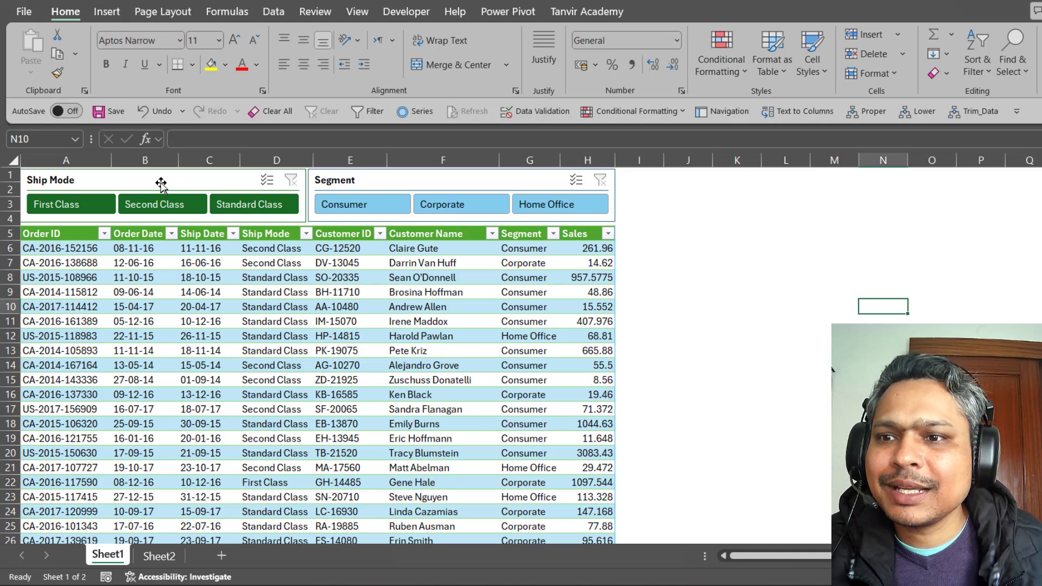
click(85, 210)
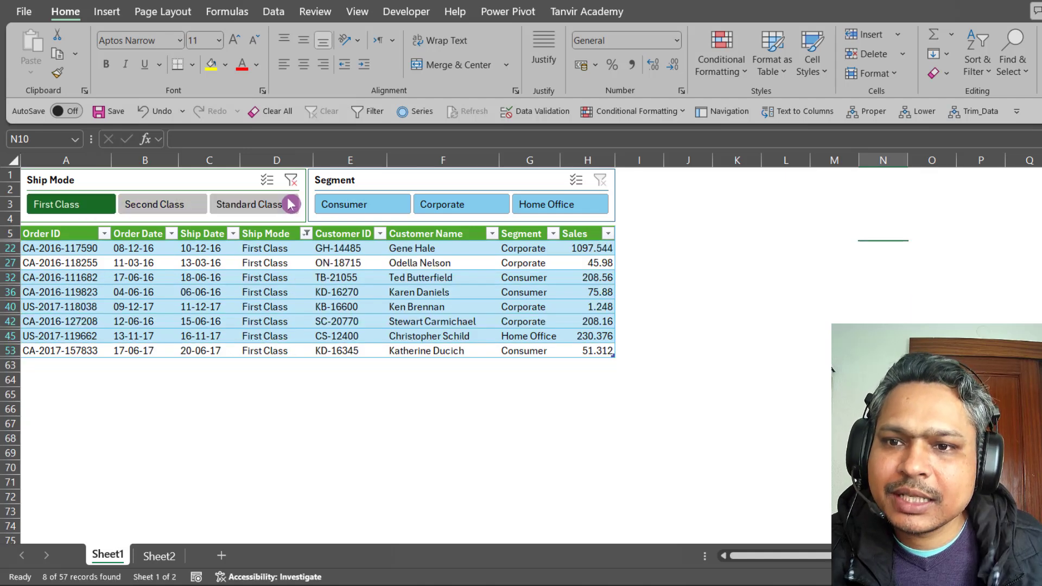
click(196, 211)
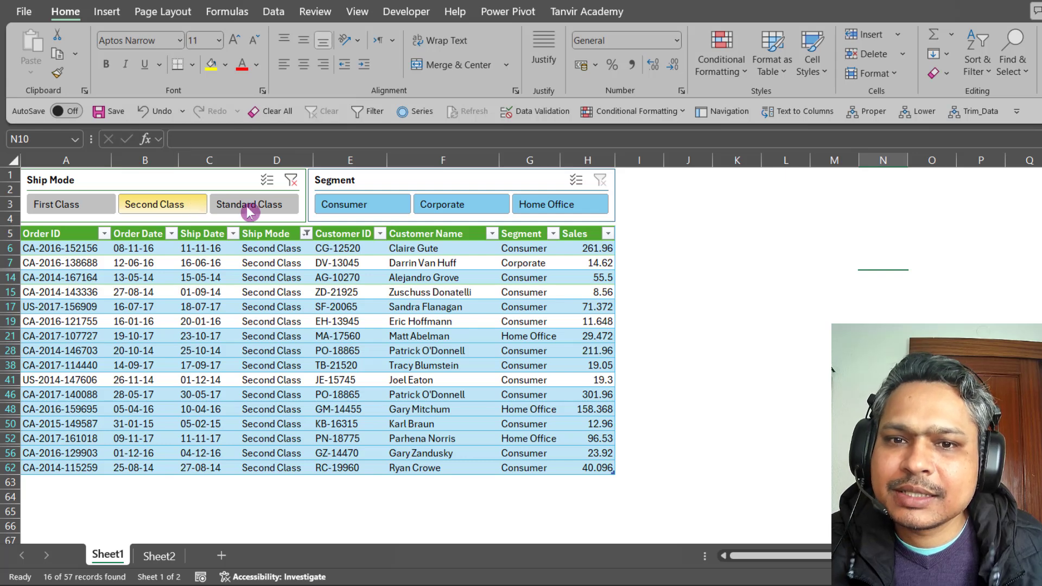
click(591, 209)
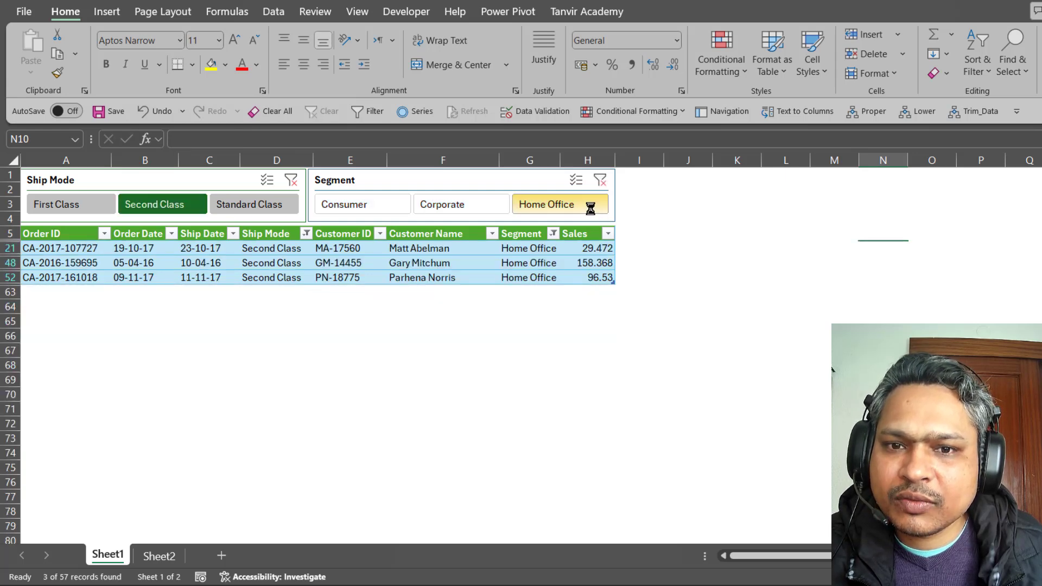
click(92, 208)
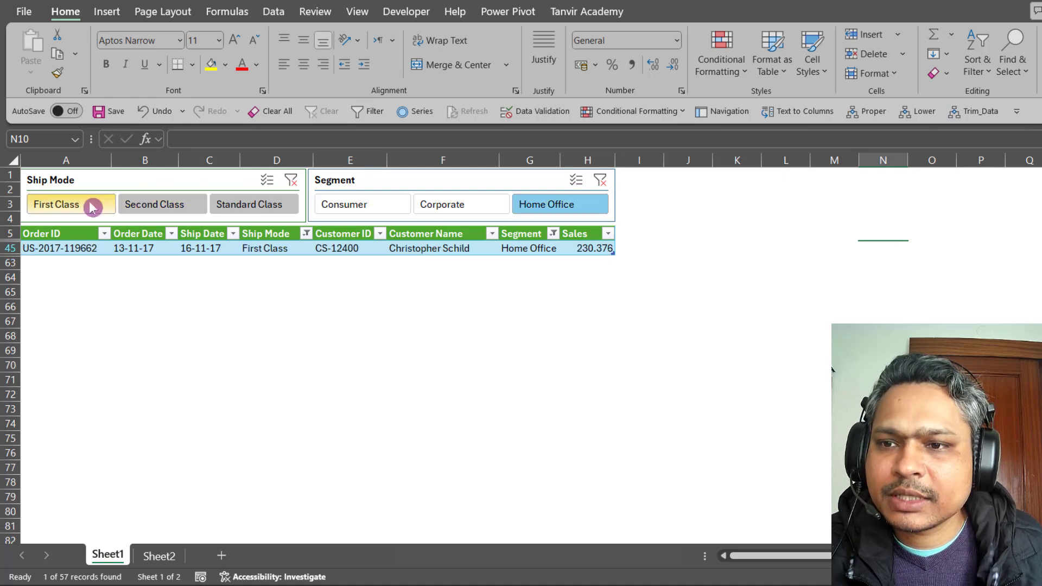
Switch the segment filter to Corporate, then Consumer, then clear both slicer filters.
click(478, 210)
click(376, 210)
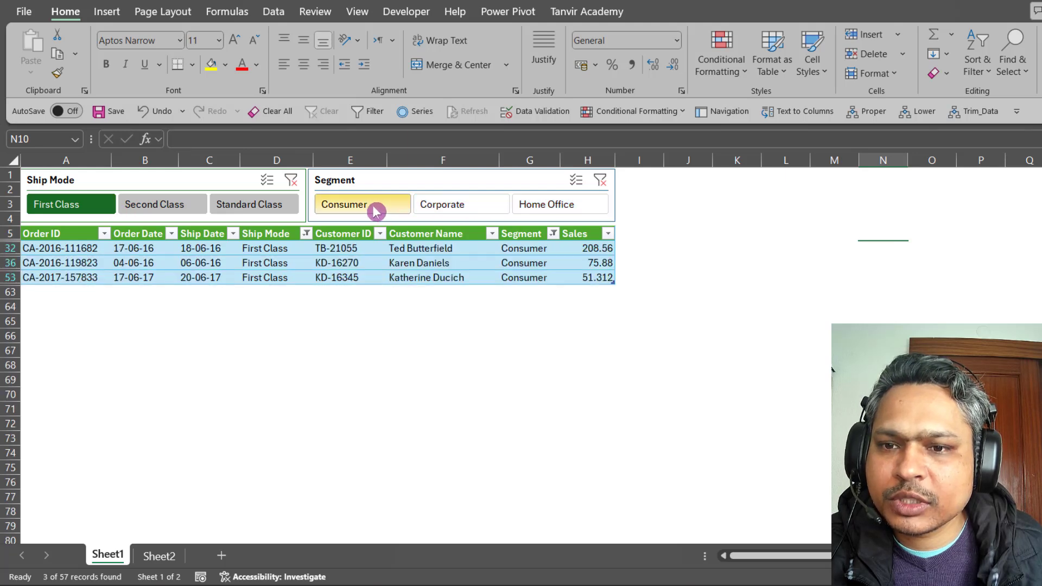
click(600, 180)
click(291, 181)
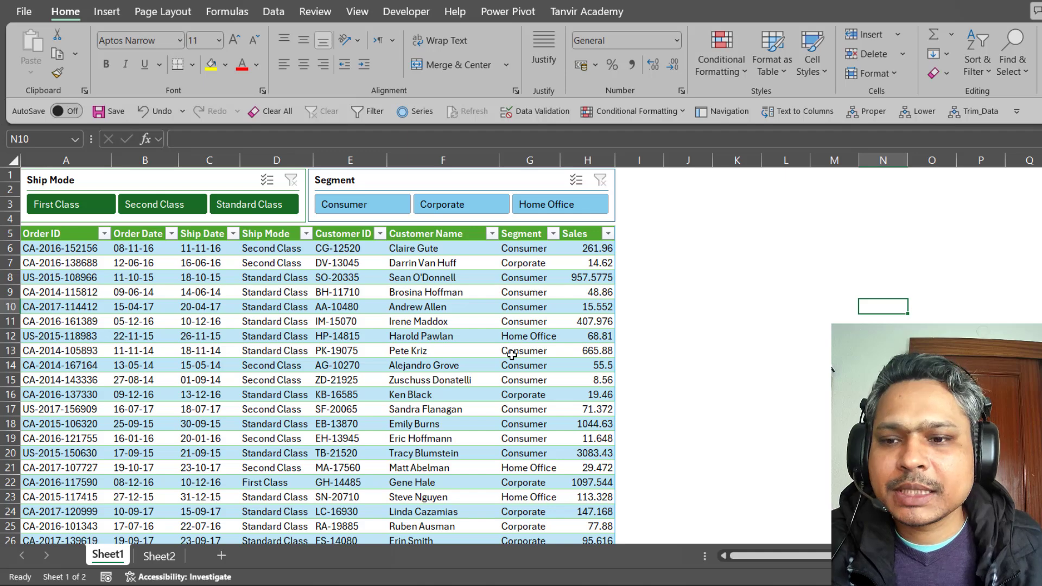
On Sheet2, set C2's segment to Corporate, then Home Office, then back to Consumer.
click(159, 556)
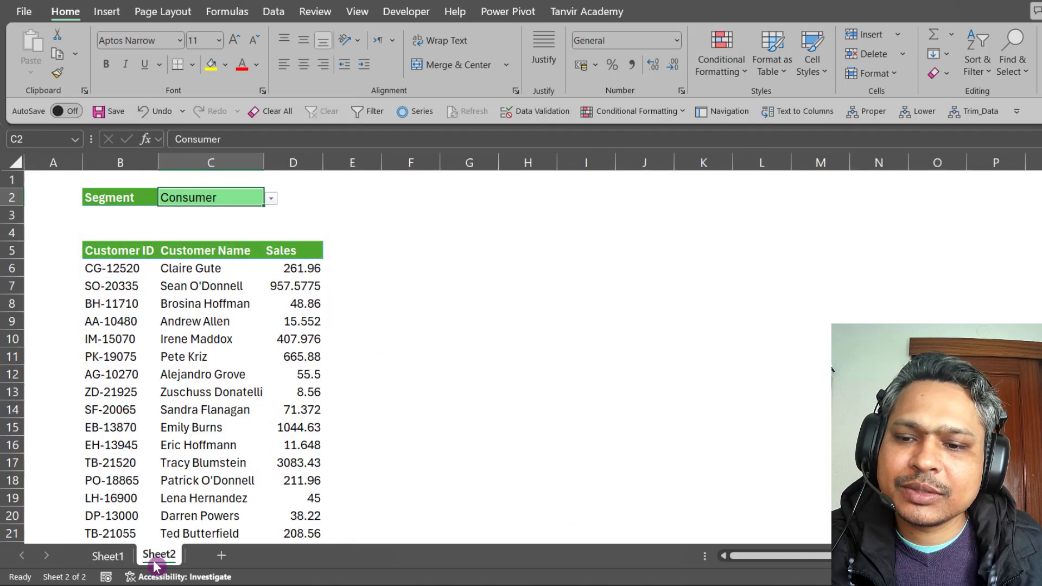
click(201, 304)
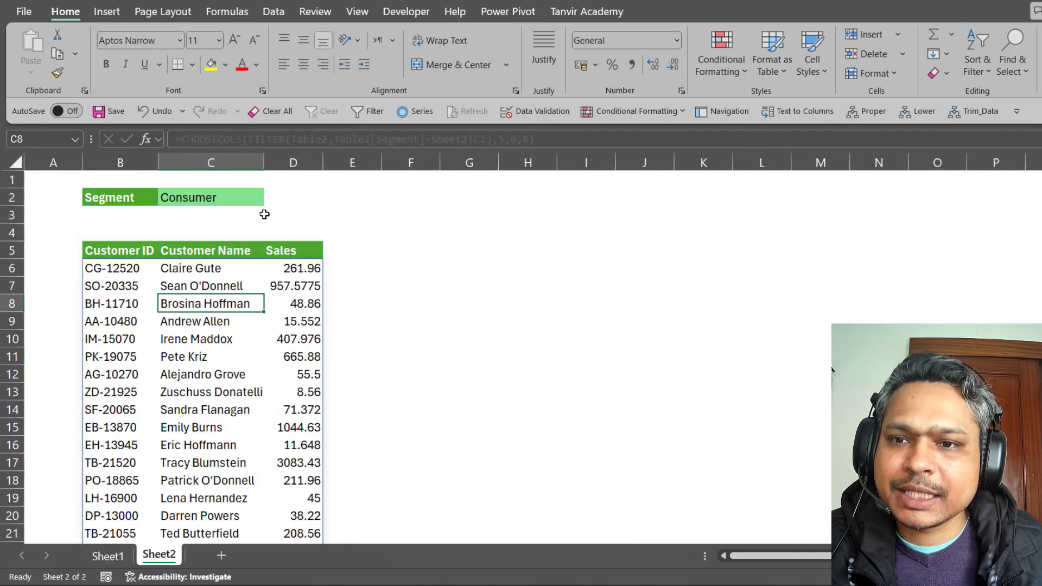
click(248, 202)
click(270, 199)
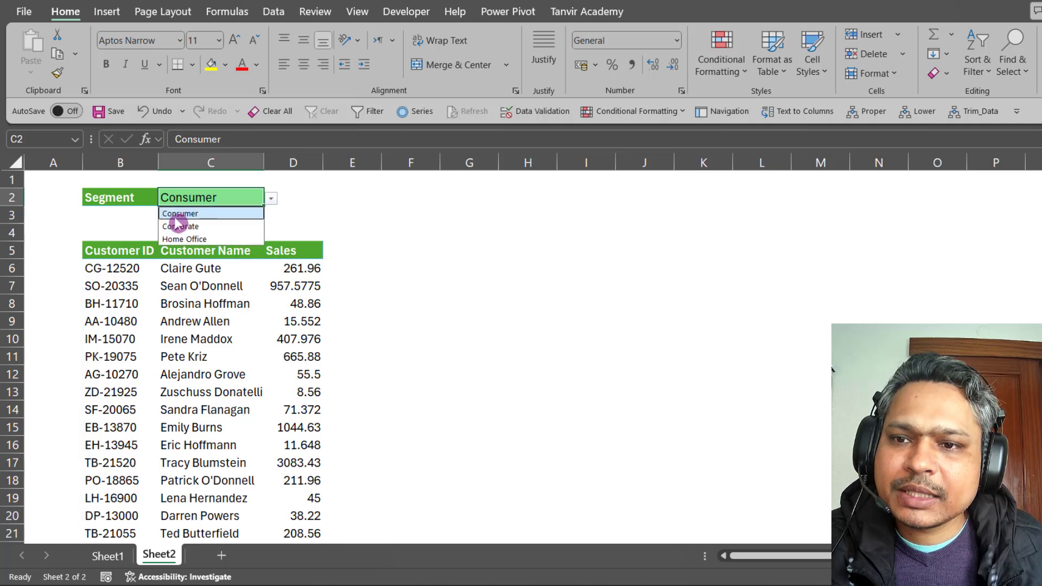
click(184, 223)
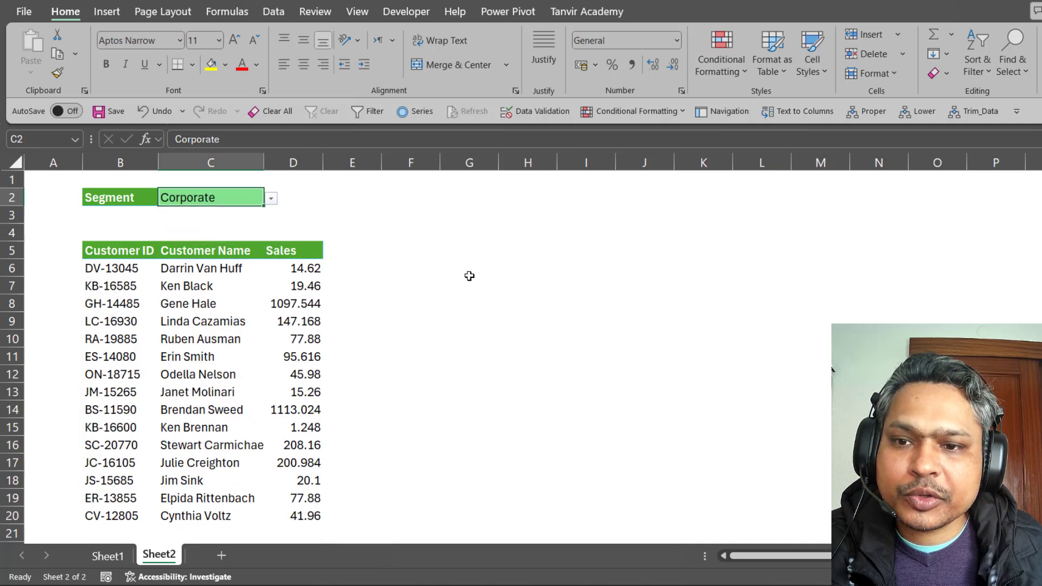
click(271, 200)
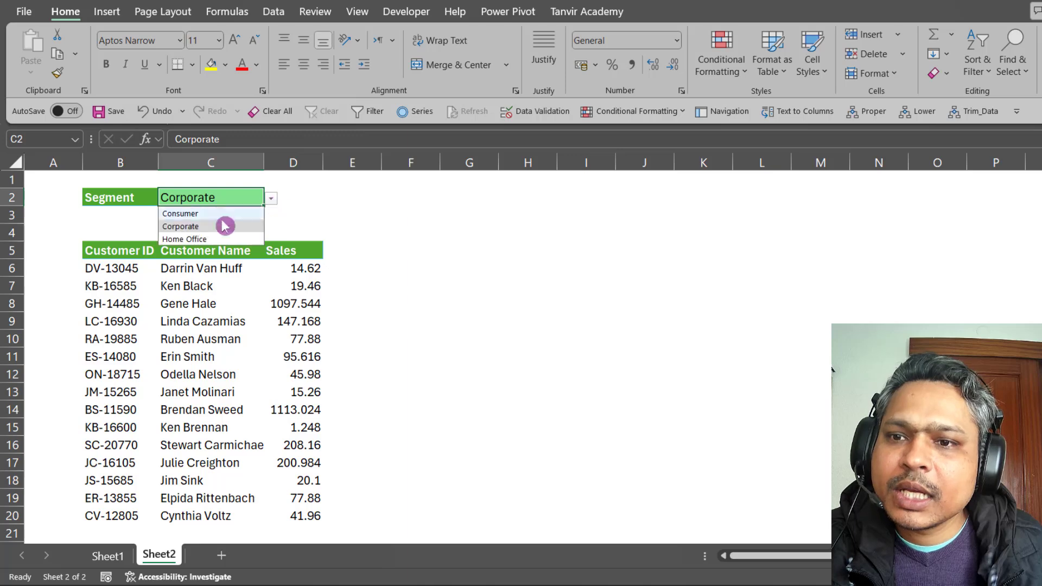
click(201, 238)
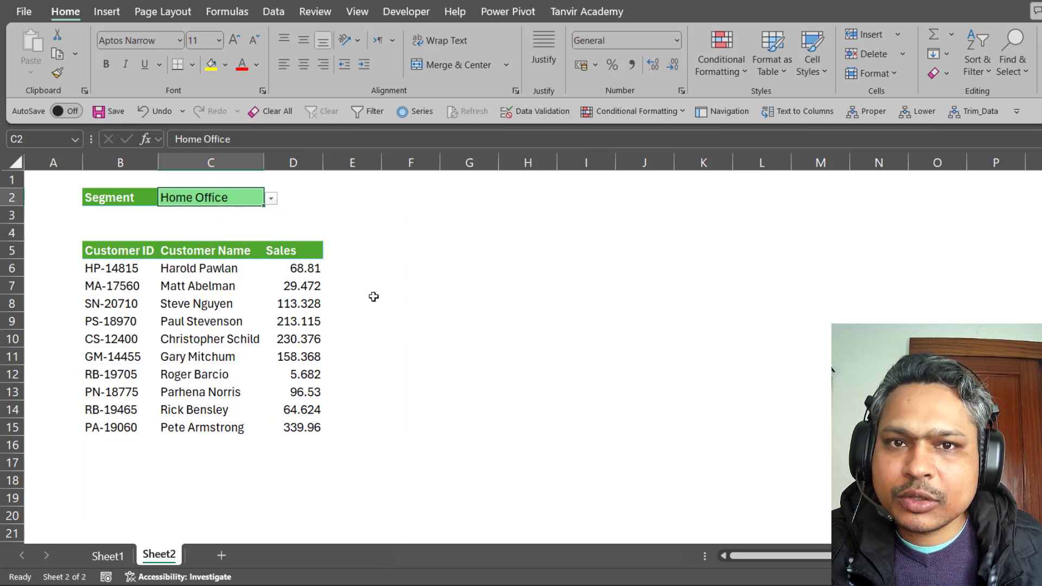
click(270, 199)
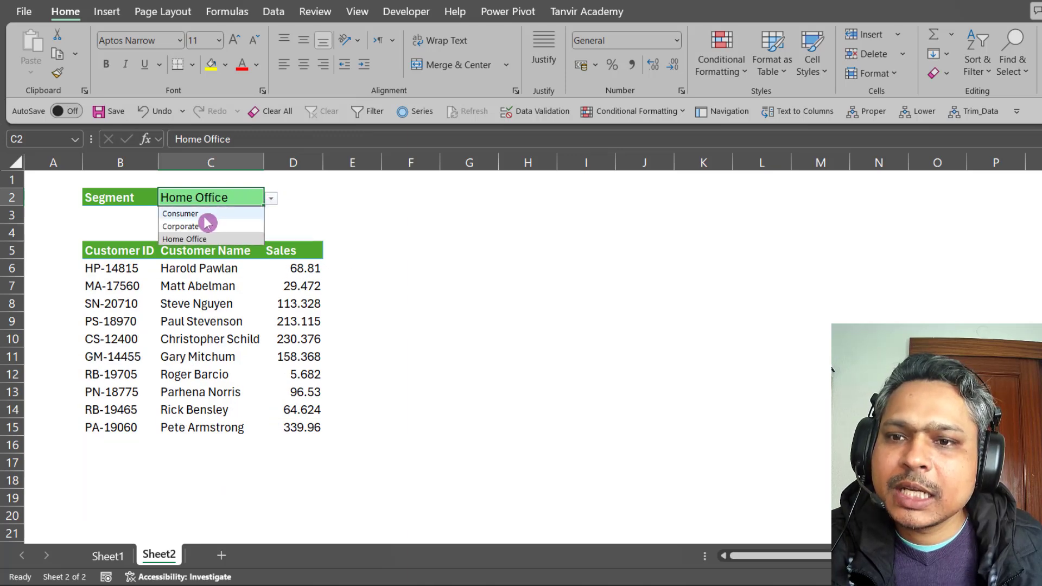
click(209, 214)
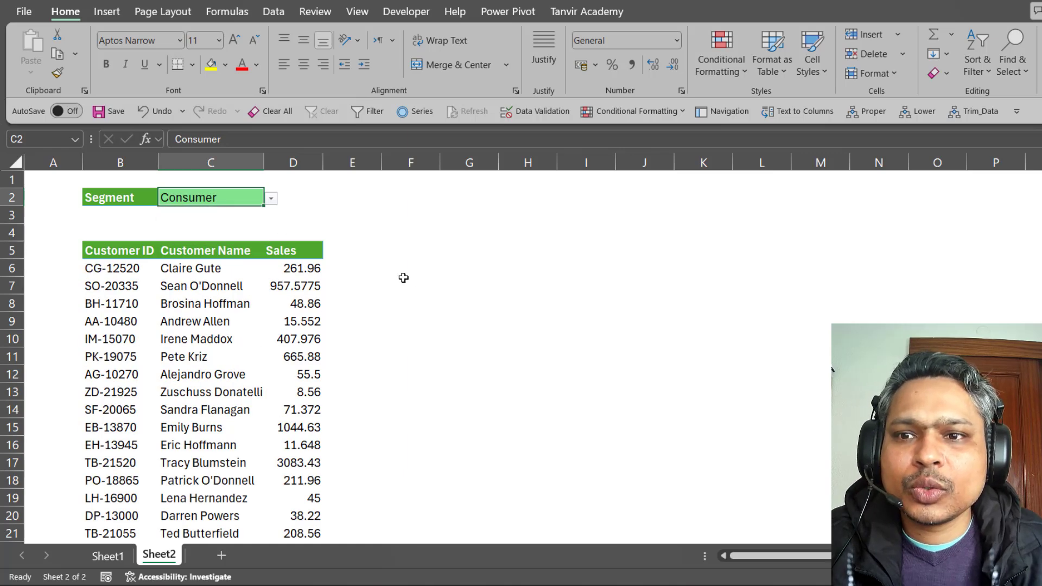
Glance at Sheet1's order table, then return to Sheet2 and select a cell in the report area.
click(108, 556)
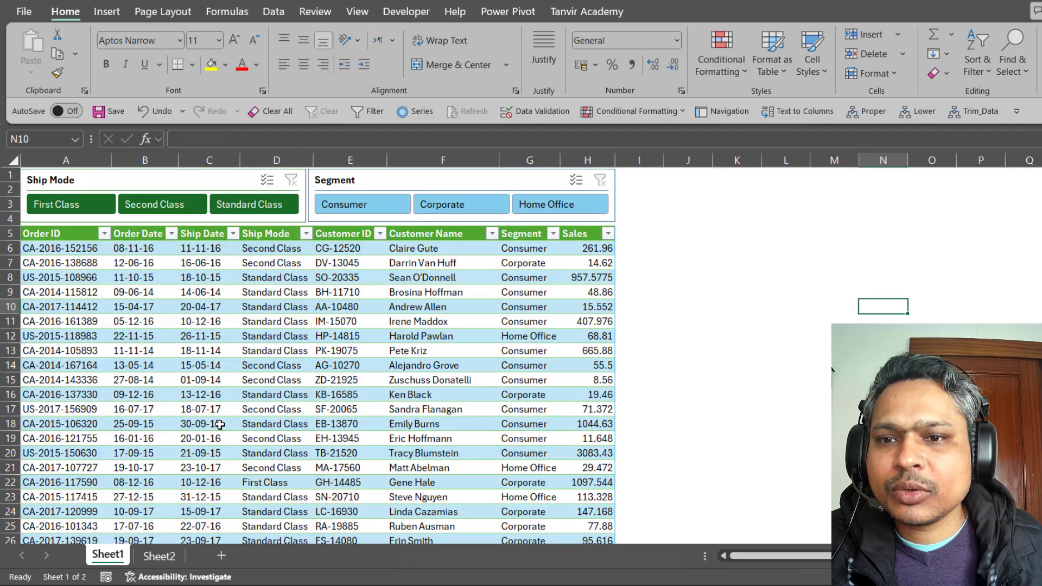
click(220, 423)
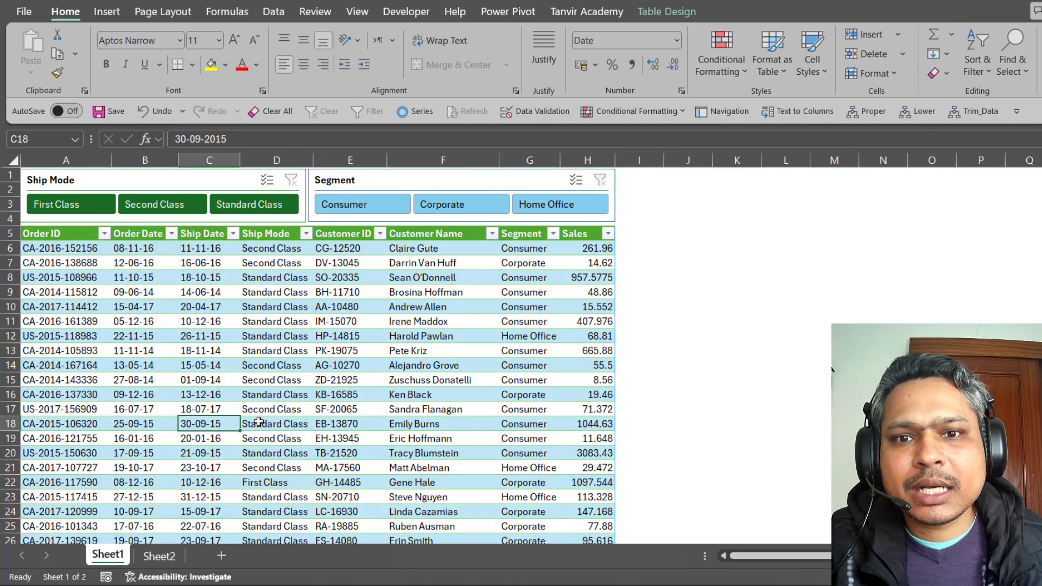
click(158, 555)
click(179, 394)
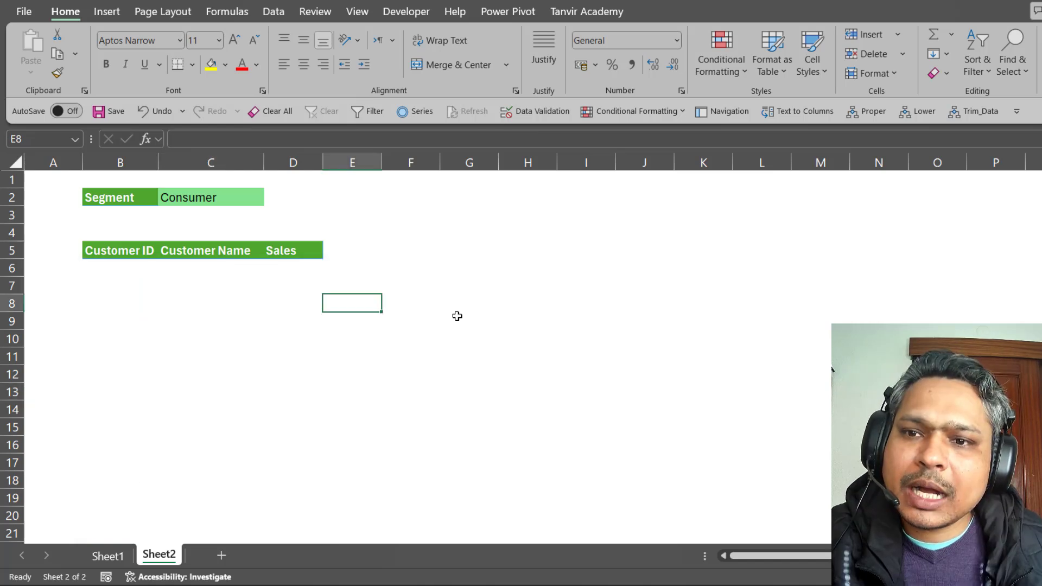
Set C2 to Corporate, then Home Office, and select the empty report range B6:D13.
click(246, 201)
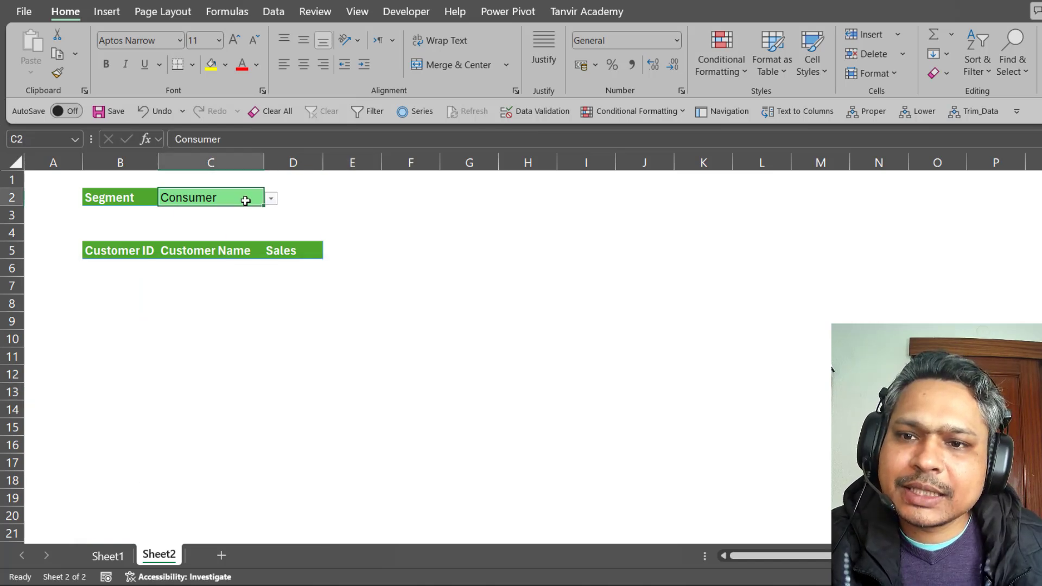
click(270, 201)
click(228, 219)
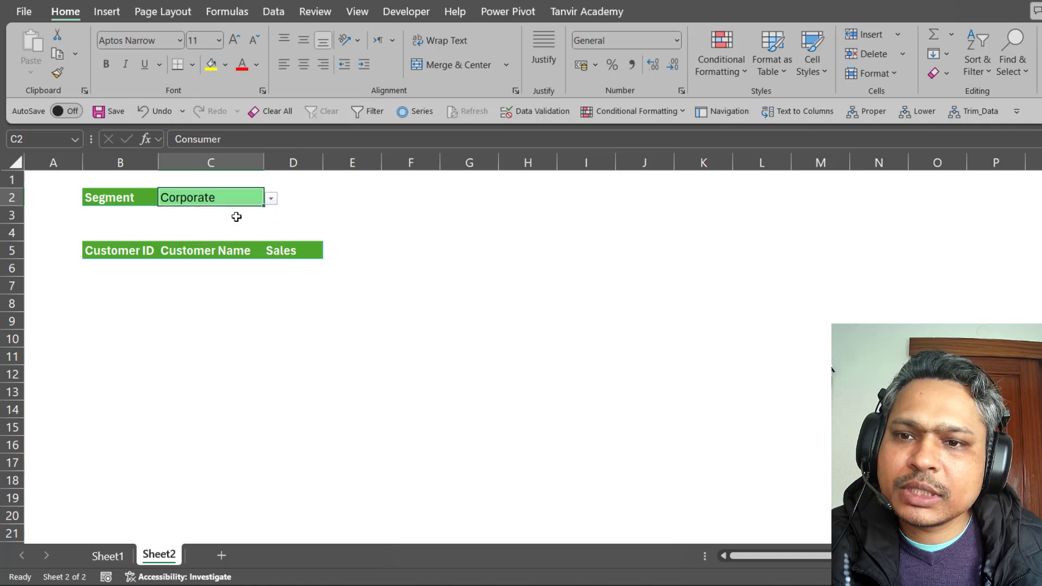
click(273, 199)
click(216, 238)
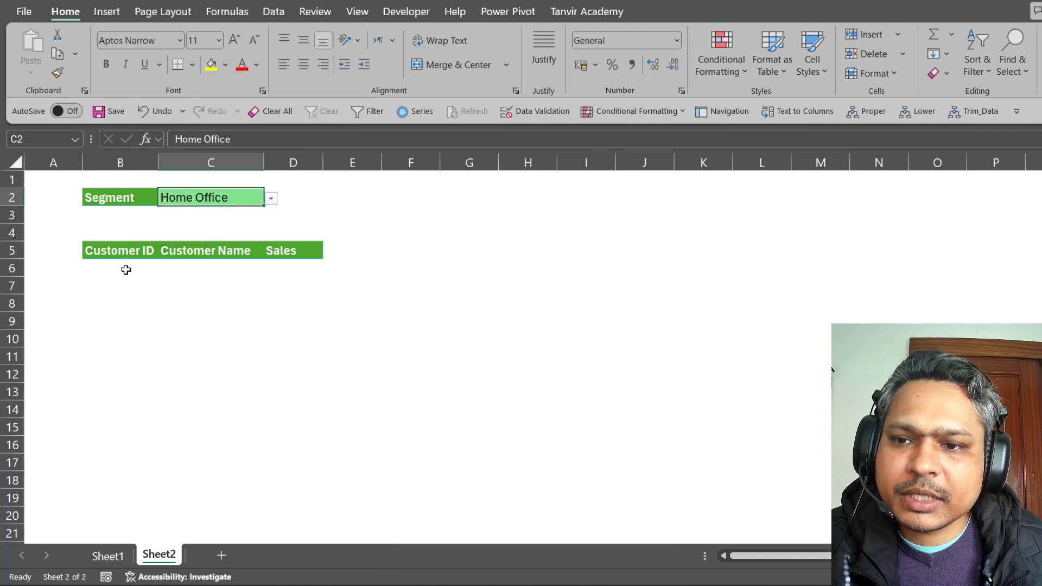
drag(122, 268, 289, 389)
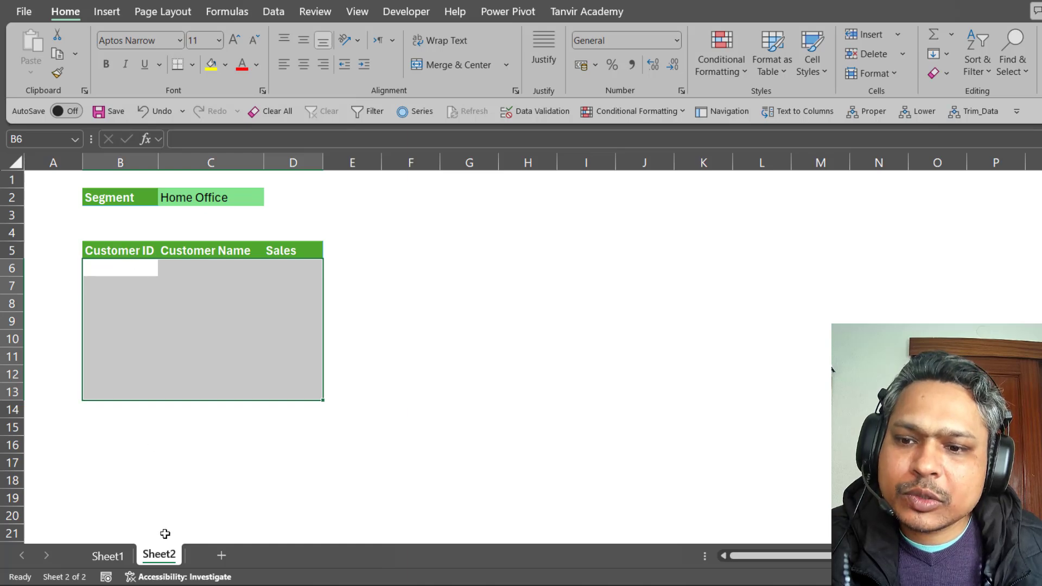
Review Sheet1's order table from the headers to row 23, then return to Sheet2.
click(111, 555)
click(201, 369)
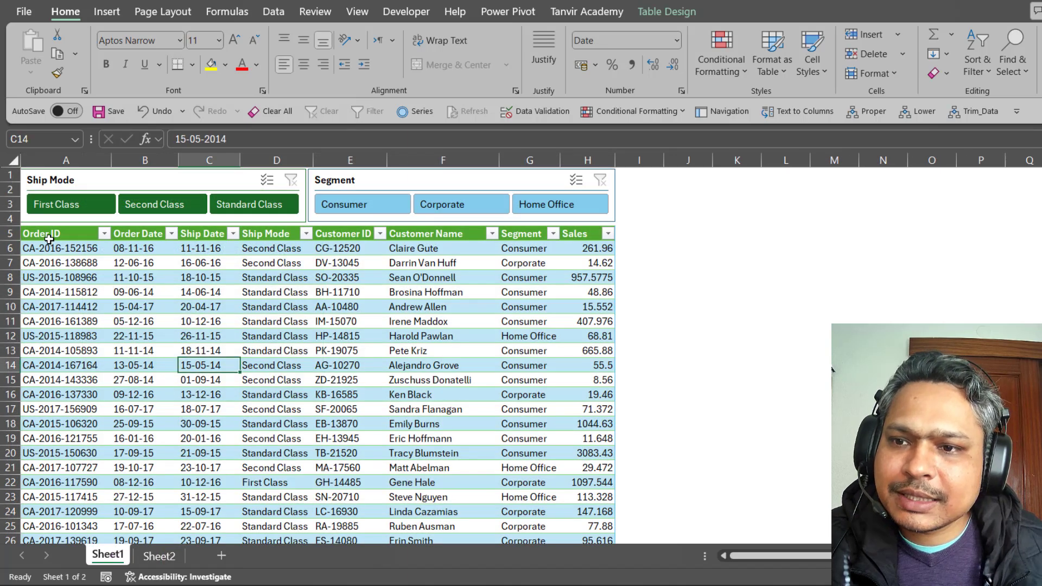
drag(50, 237, 588, 502)
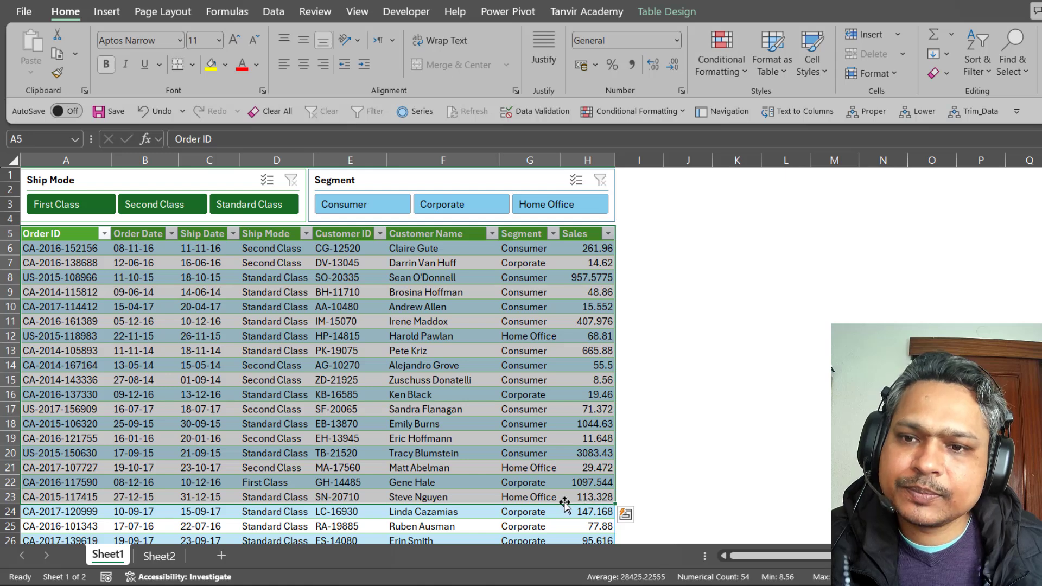
key(ctrl+Page_Down)
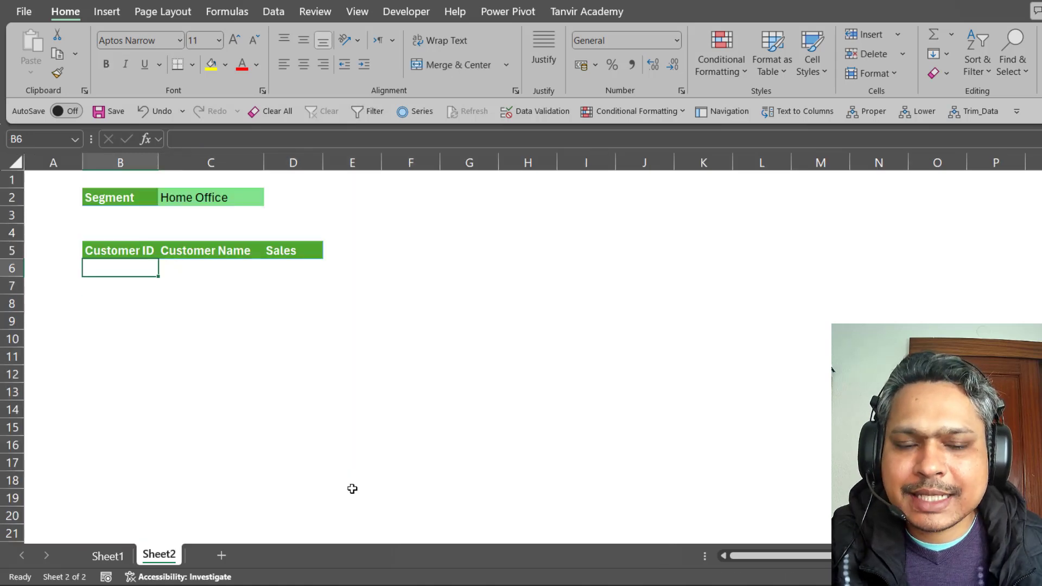
Begin a FILTER formula in B6 and bring up its Function Arguments dialog.
text(=fil)
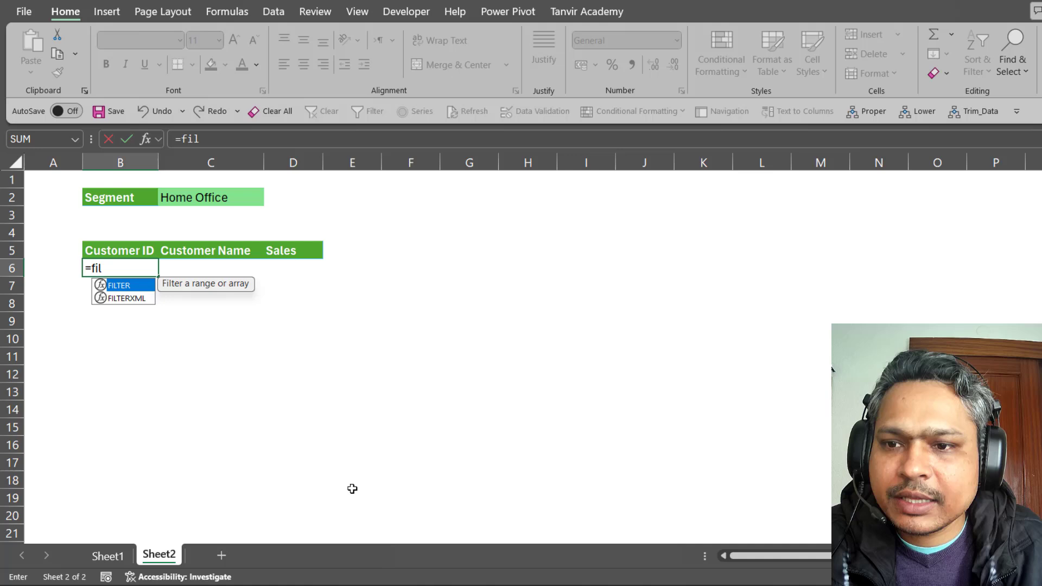
key(Tab)
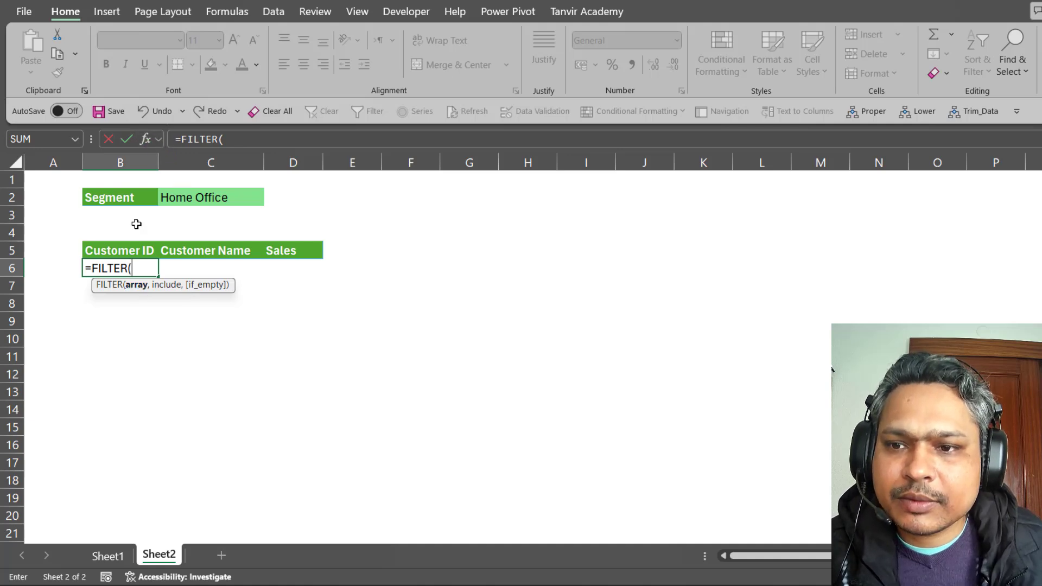
click(147, 139)
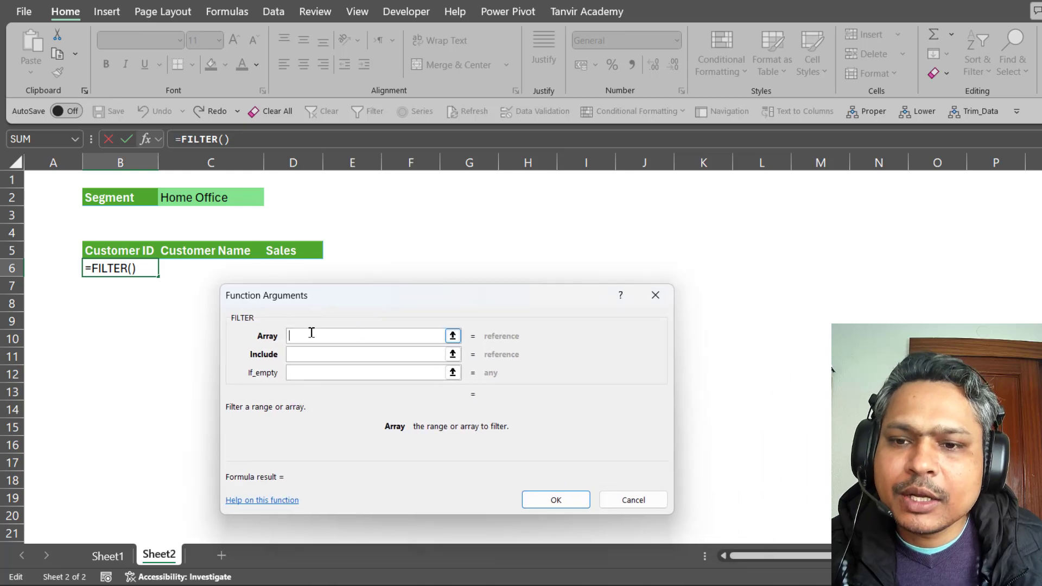
drag(325, 305, 318, 295)
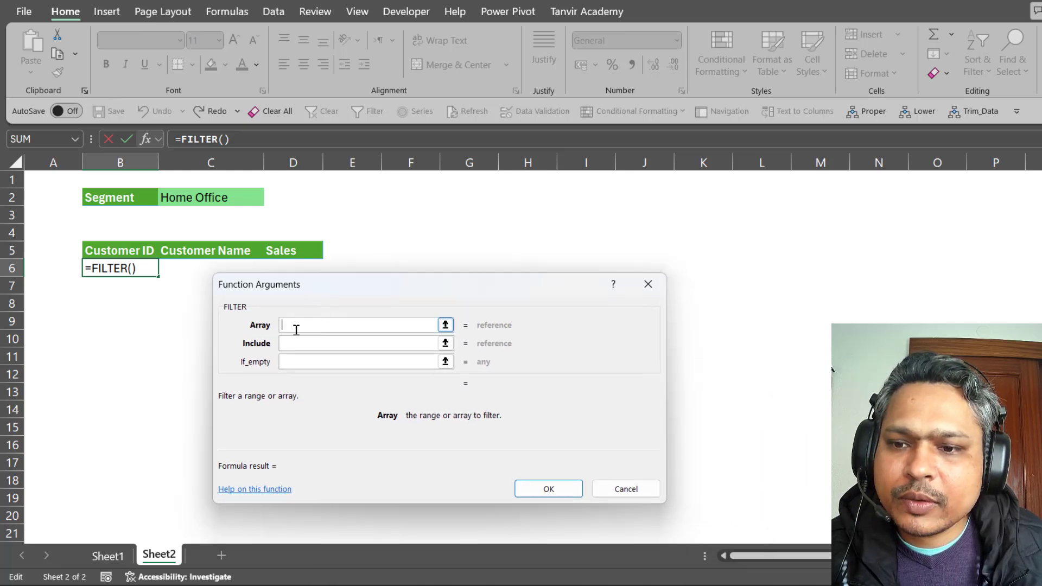
Select the Sheet1 order rows so FILTER's Array argument reads Table2.
click(105, 552)
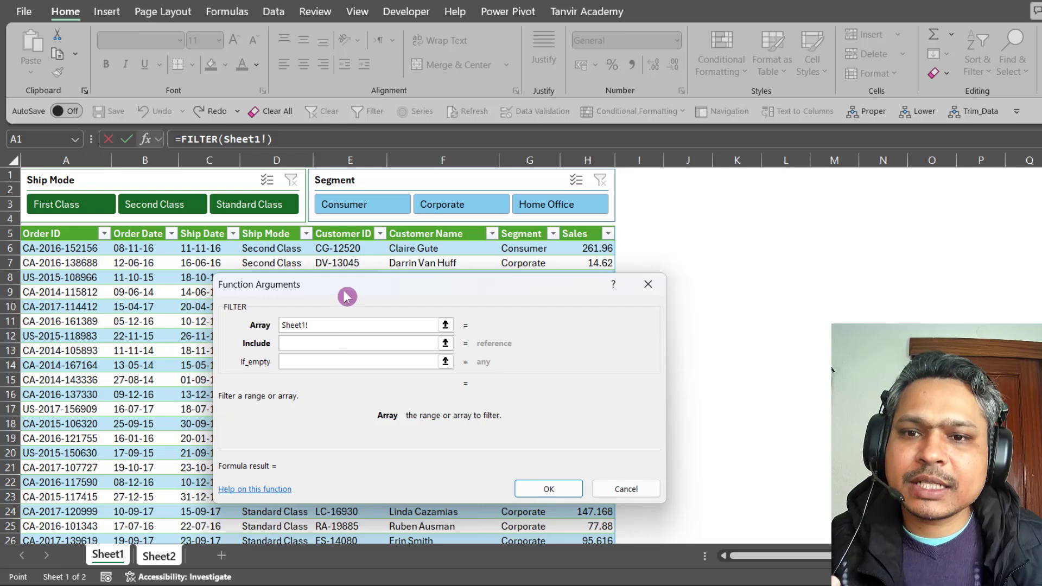
drag(346, 291, 657, 357)
drag(73, 252, 581, 250)
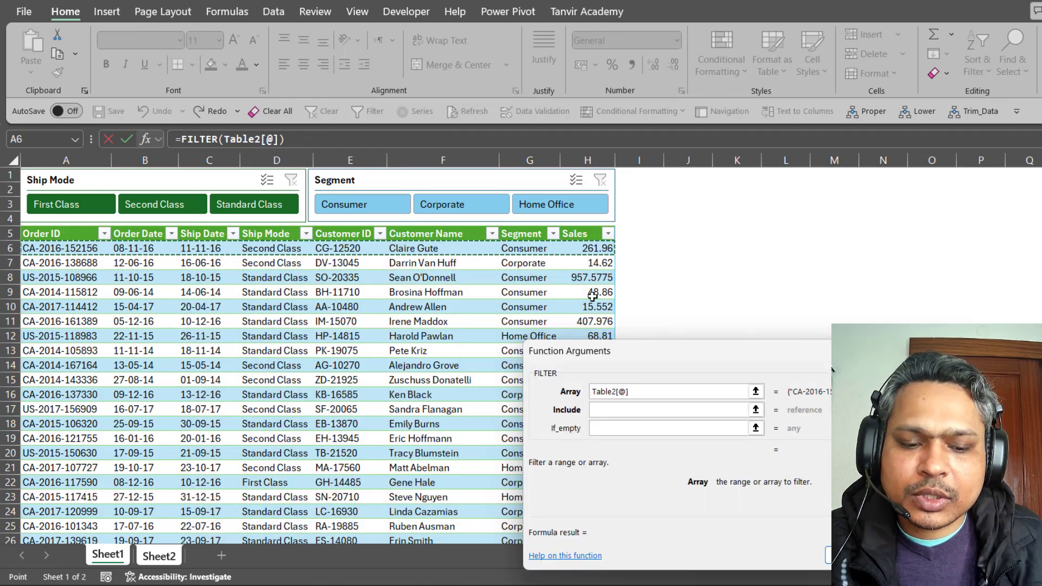
key(ctrl+shift+Down)
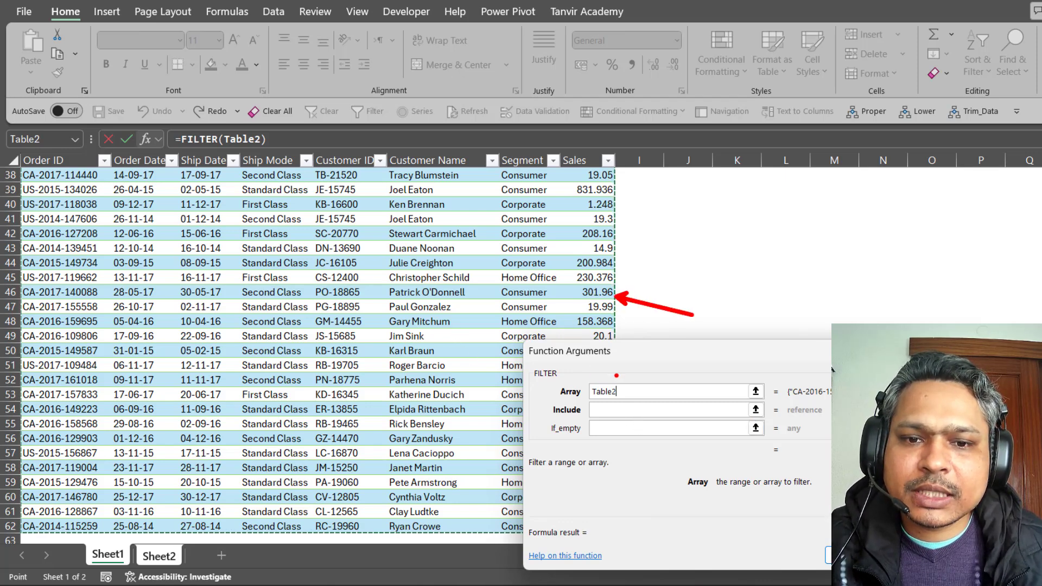
key(Escape)
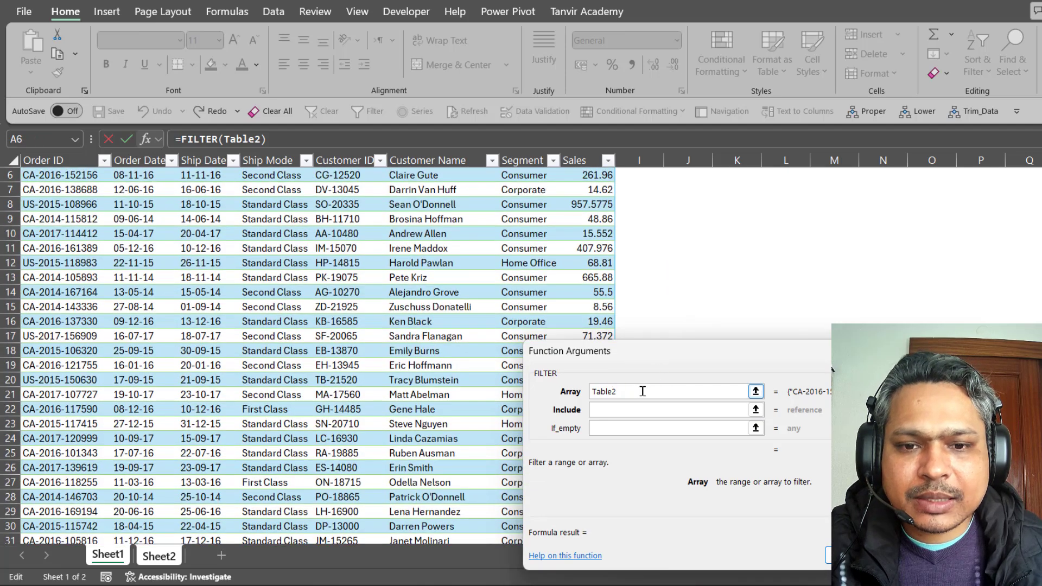
click(624, 413)
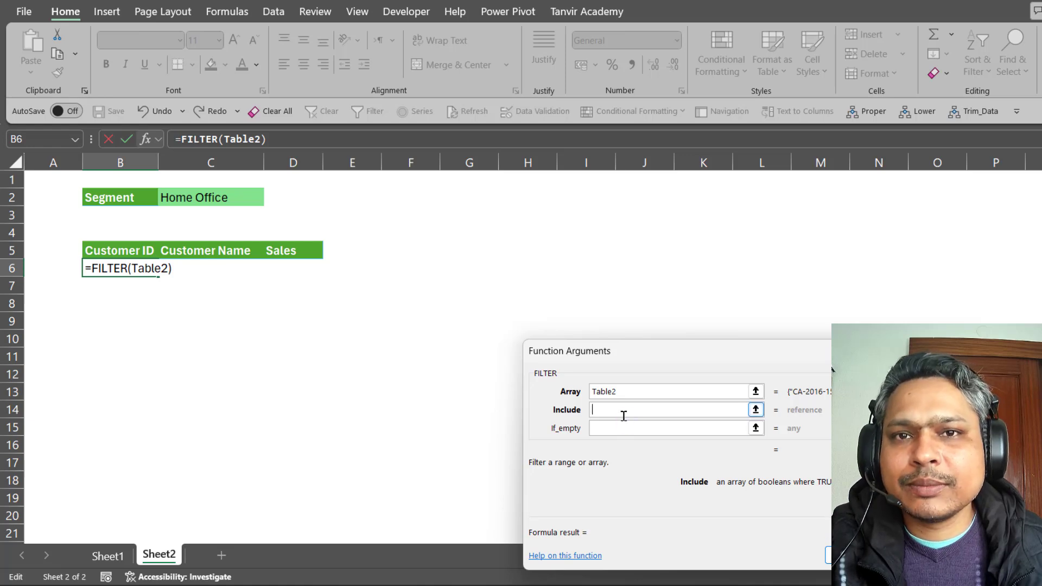
Set the Include argument to reference the Table2[Segment] column on Sheet1.
drag(642, 353, 458, 251)
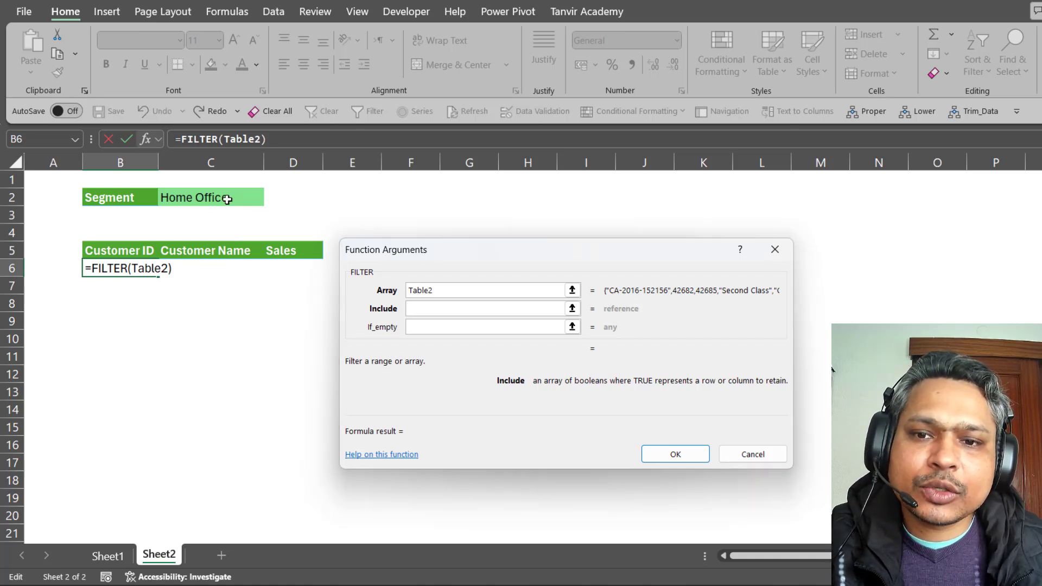
click(410, 313)
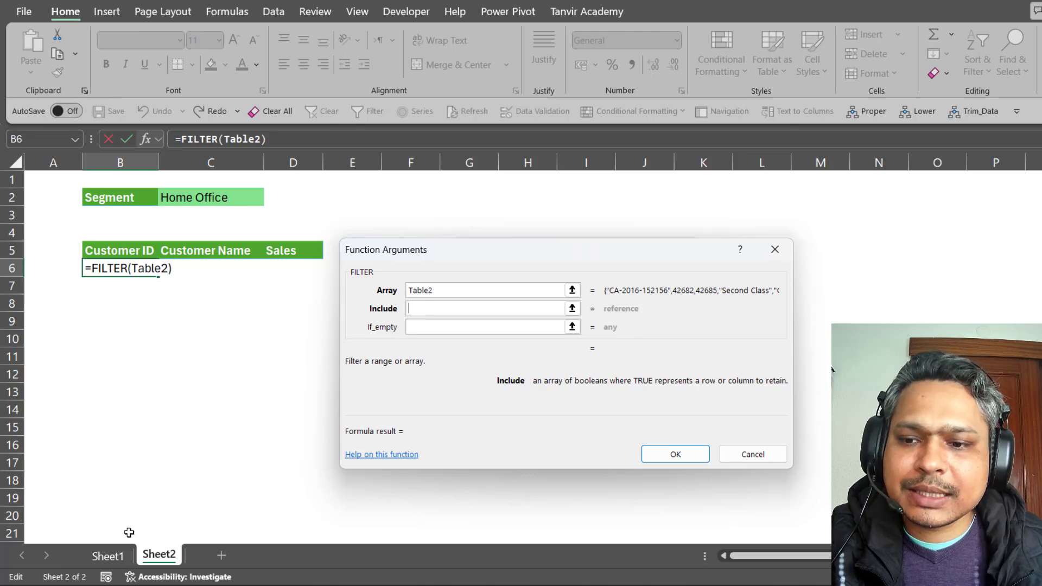
click(108, 555)
scroll(398, 227, up, 2)
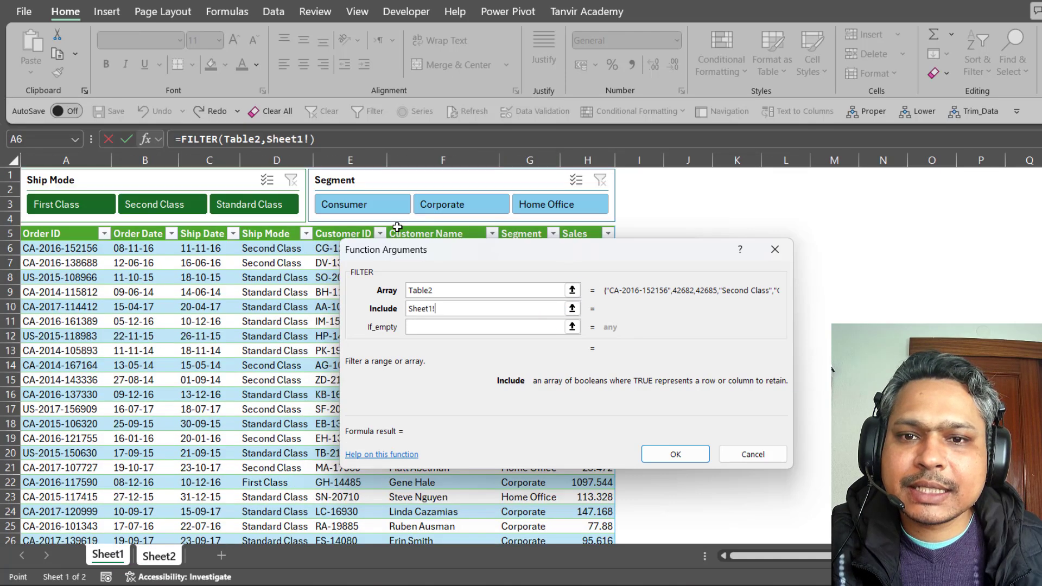
drag(463, 257, 674, 307)
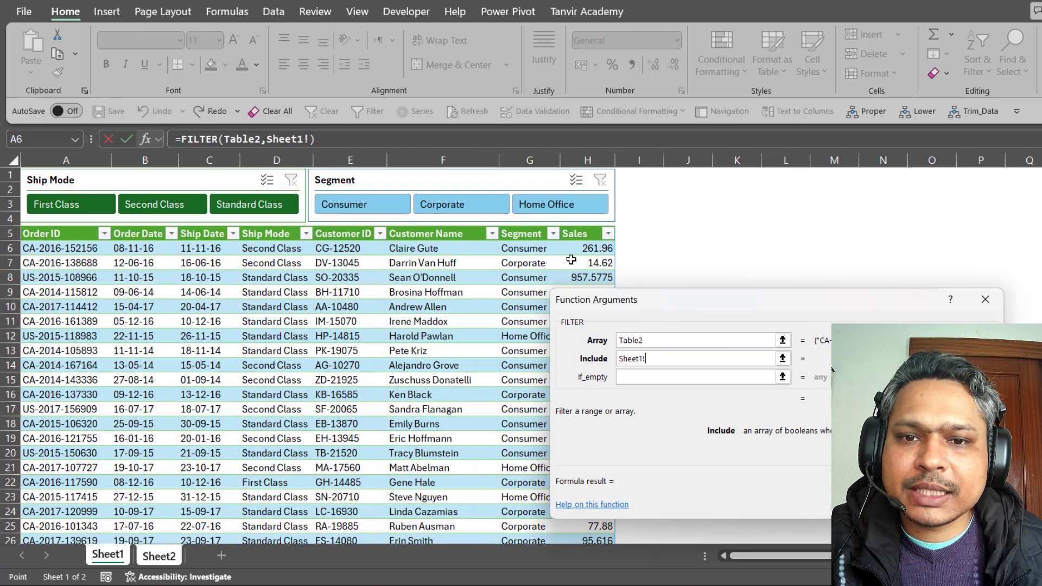
click(528, 229)
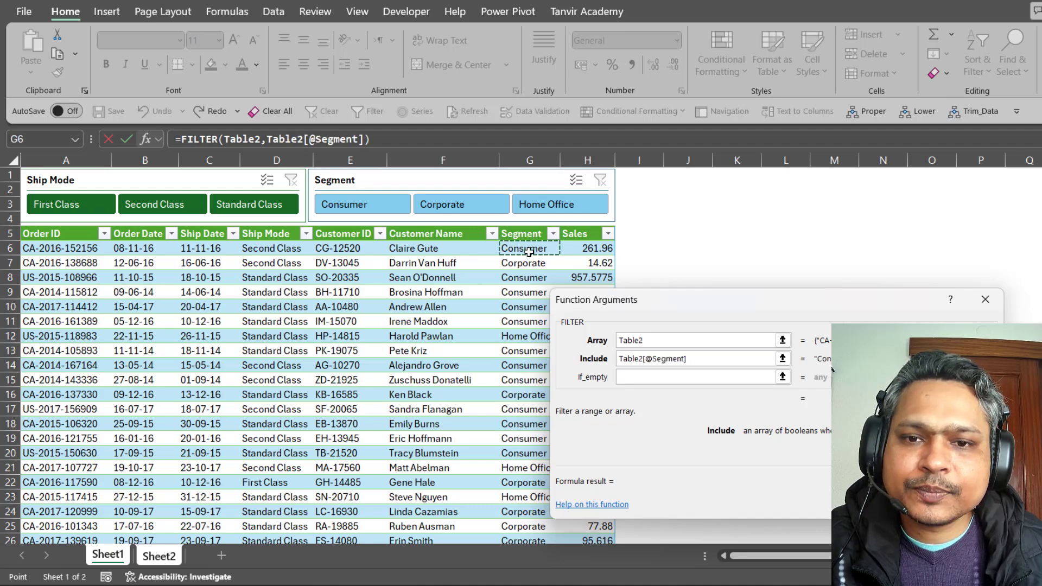
scroll(529, 253, down, 10)
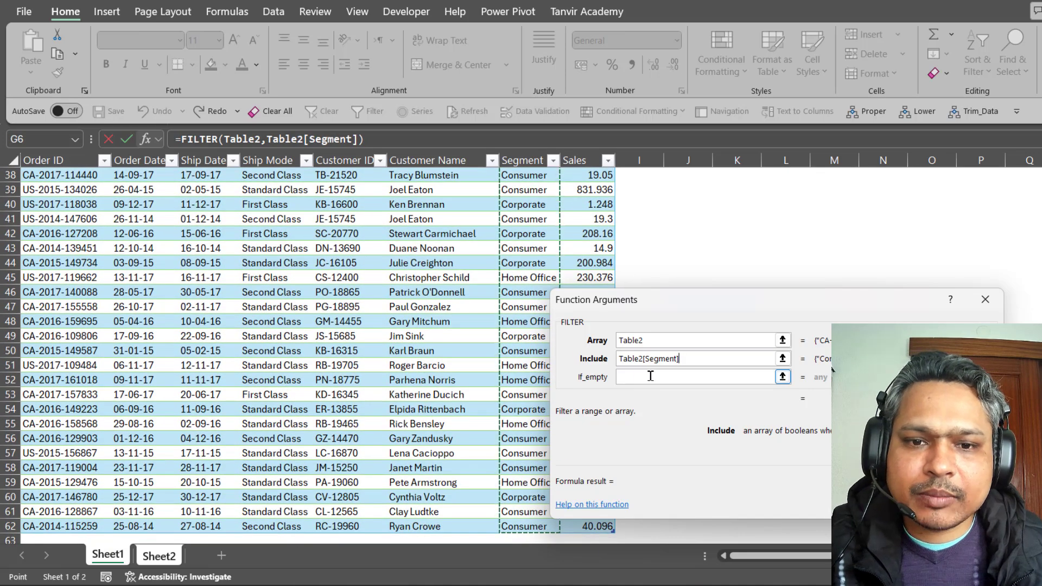
click(696, 362)
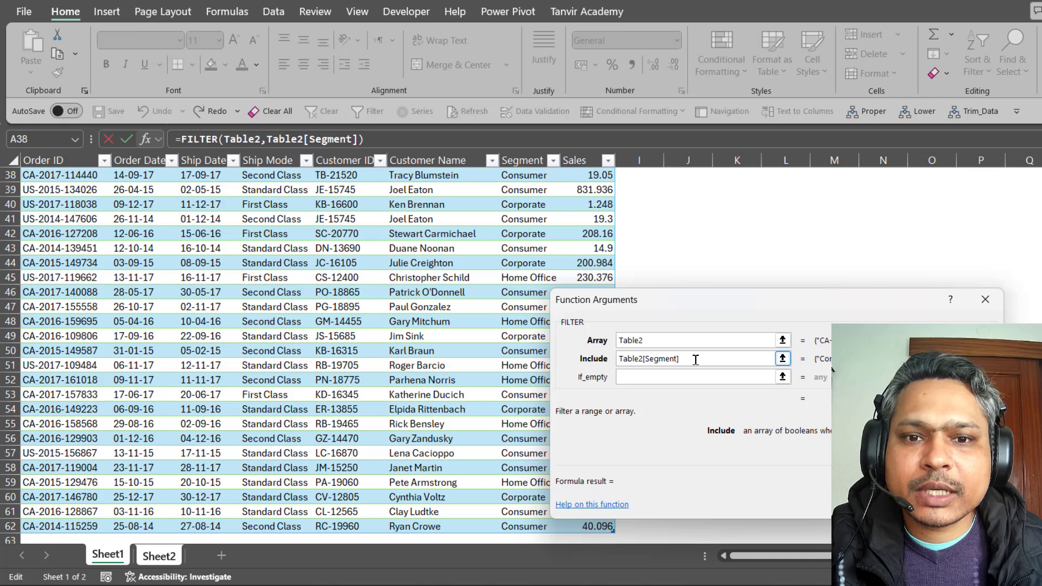
Correct the stray plus and complete Include as Table2[Segment]=Sheet2!C2.
text(+)
click(159, 555)
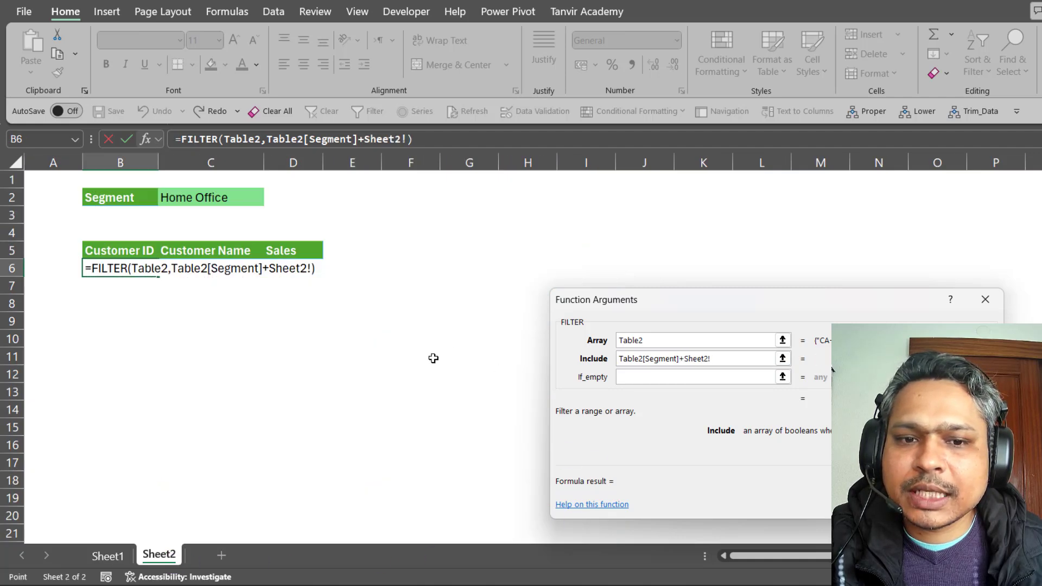
click(719, 361)
key(BackSpace)
key(BackSpace)
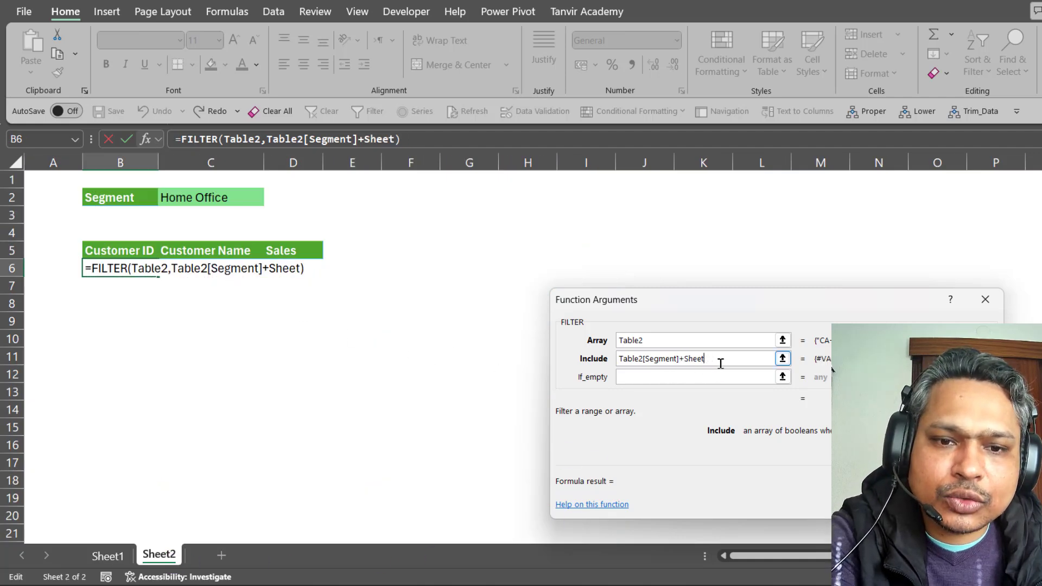
key(BackSpace)
key(BackSpace)
key(BackSpace)
key(BackSpace)
key(BackSpace)
key(BackSpace)
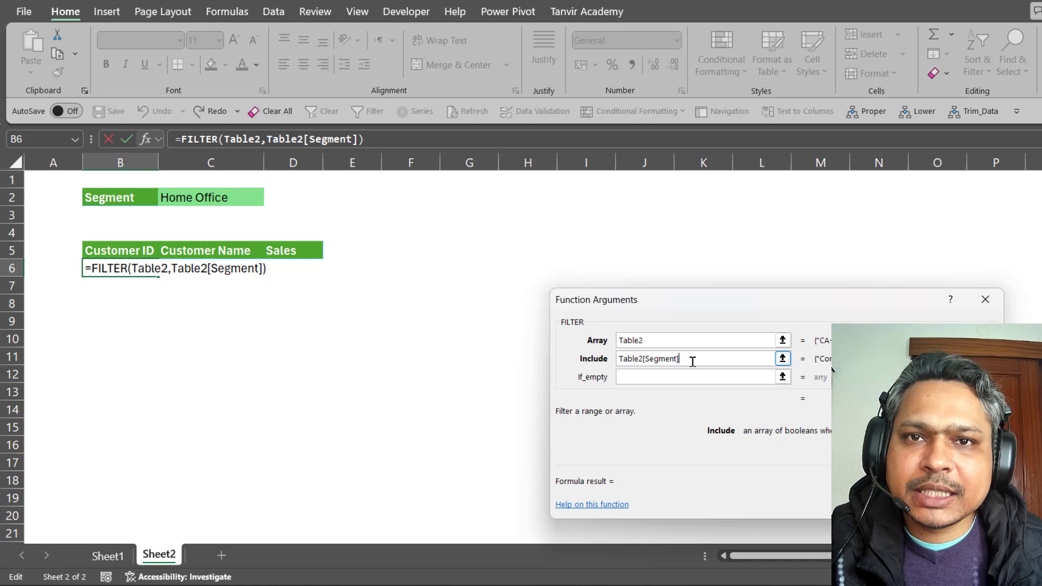
text(=)
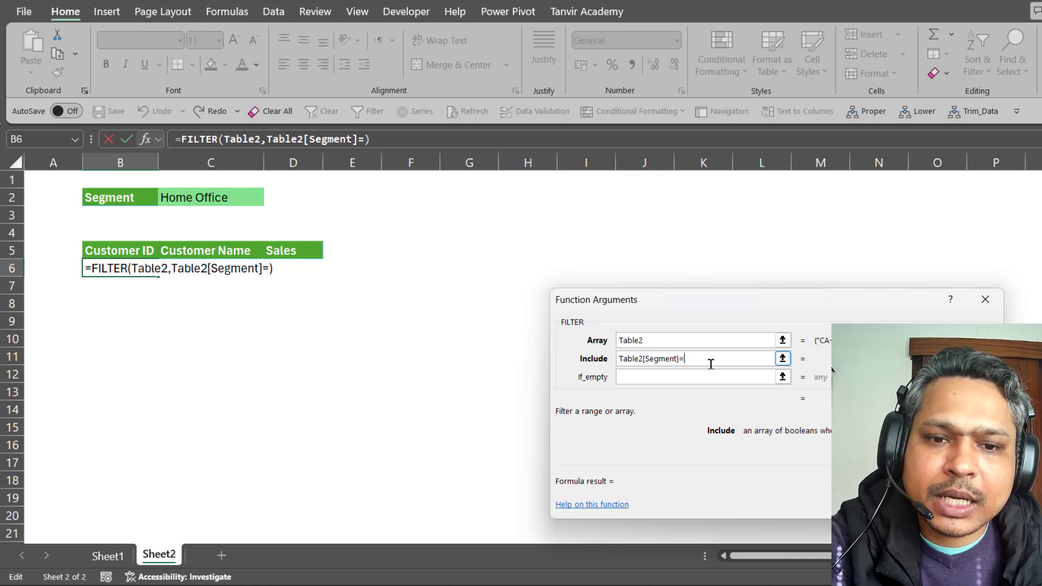
click(211, 197)
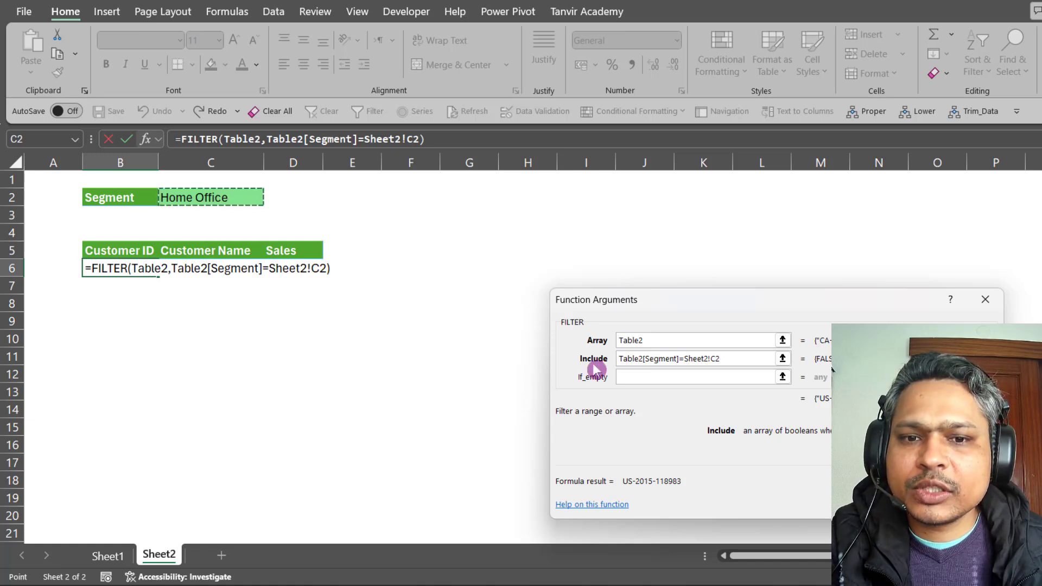
click(697, 374)
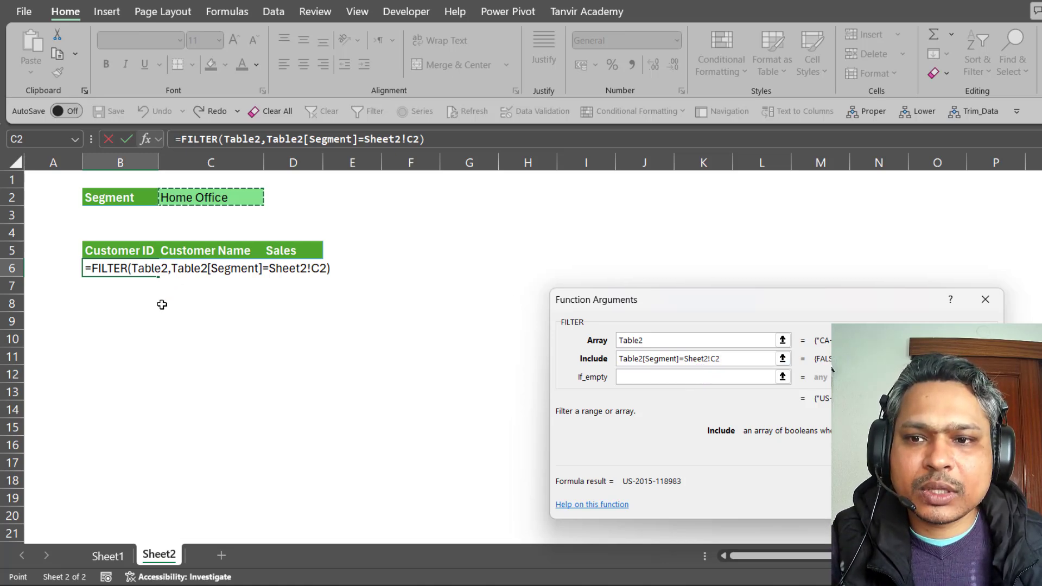
Set If_empty to "" and commit the FILTER formula so results spill.
click(673, 384)
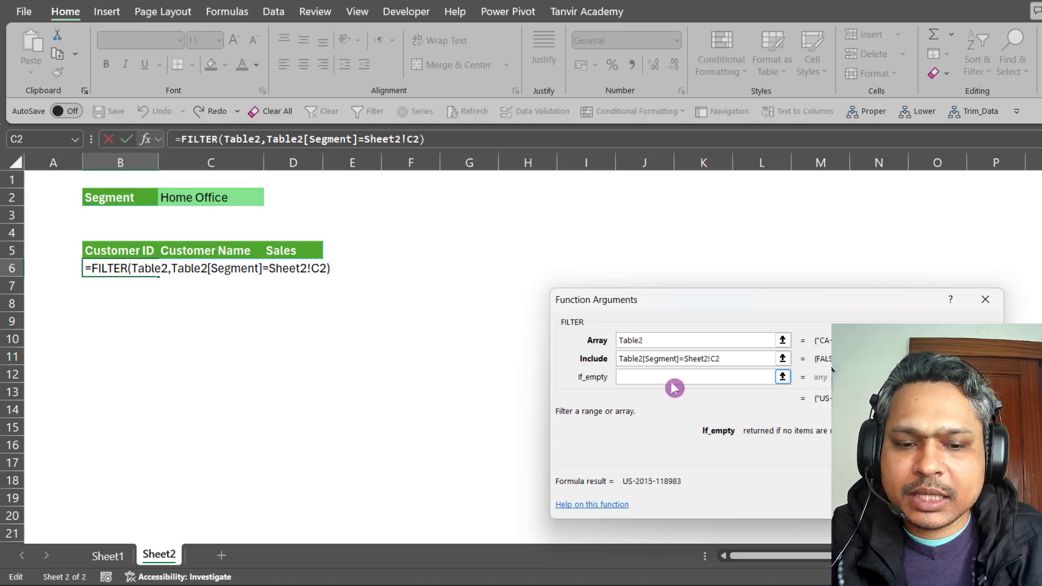
text("")
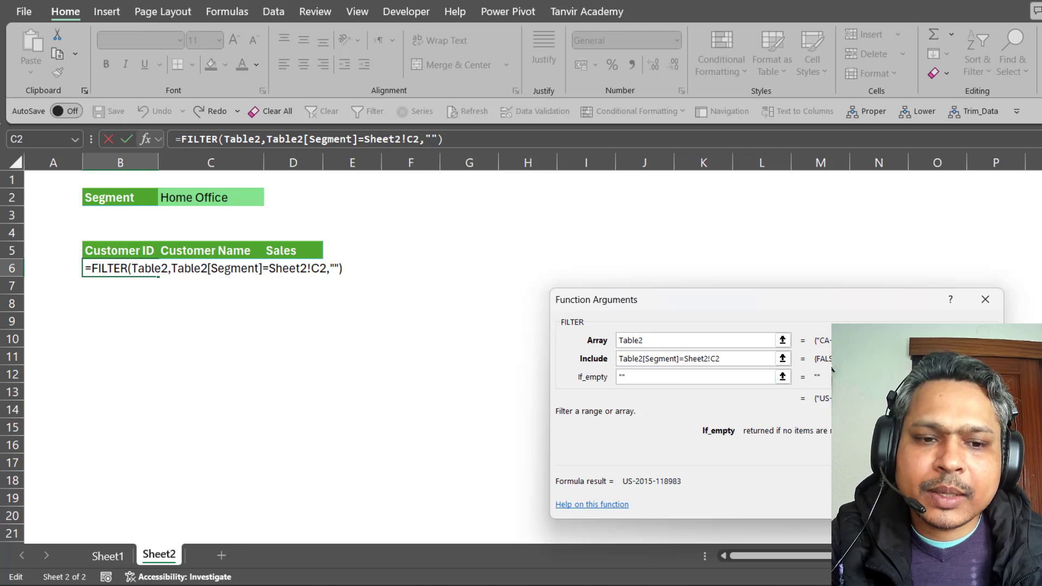
key(Return)
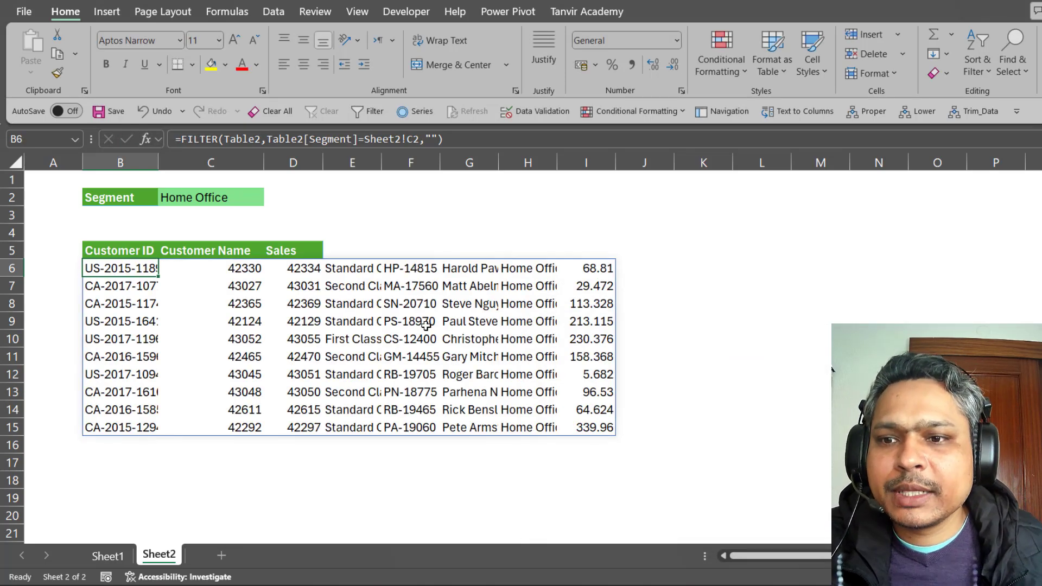
Pick Consumer in C2, briefly try Home Office, then settle on Consumer.
click(206, 199)
click(271, 198)
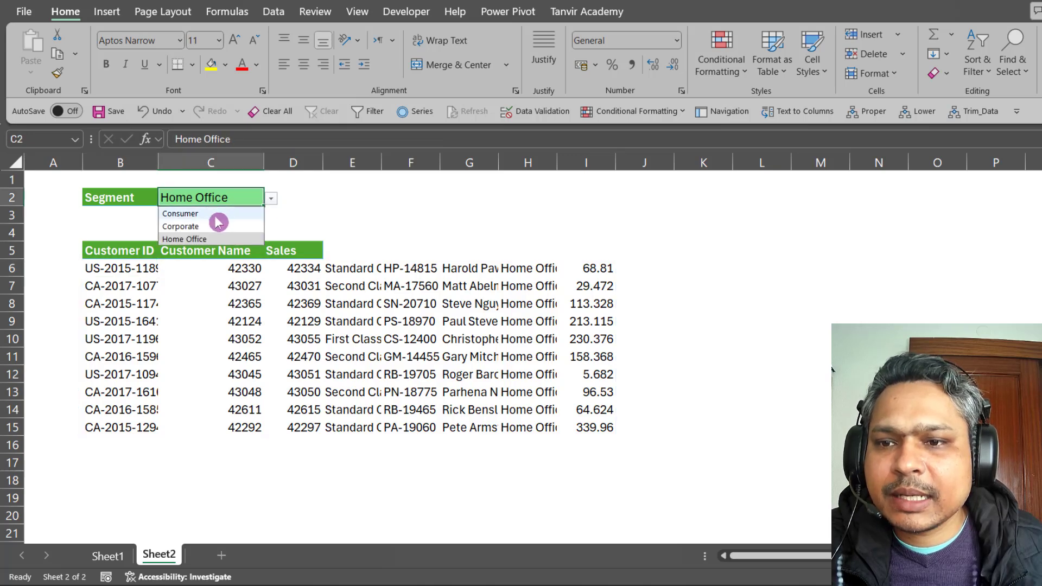
click(184, 213)
click(271, 198)
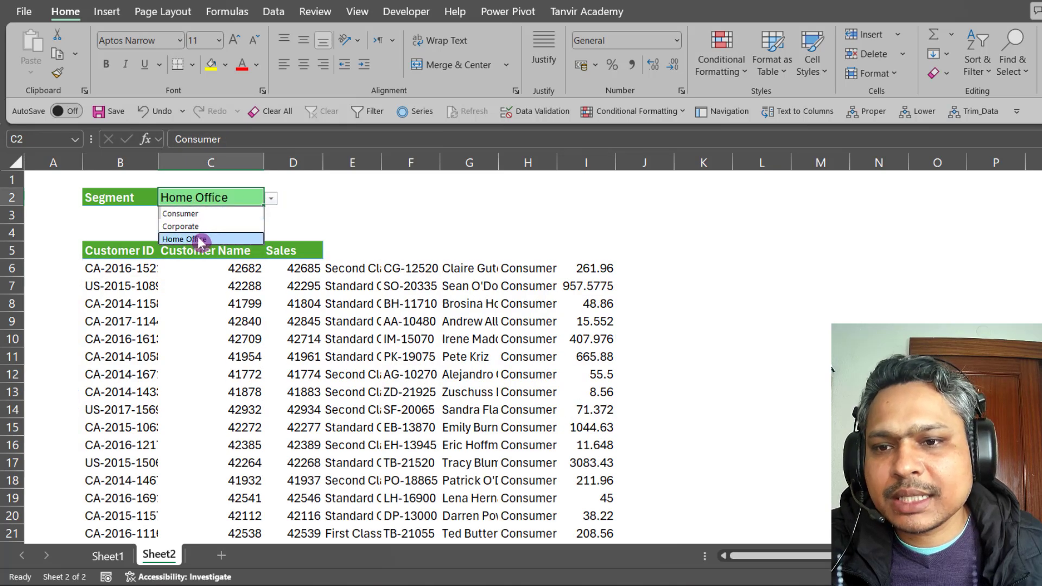
click(201, 239)
click(270, 199)
click(217, 214)
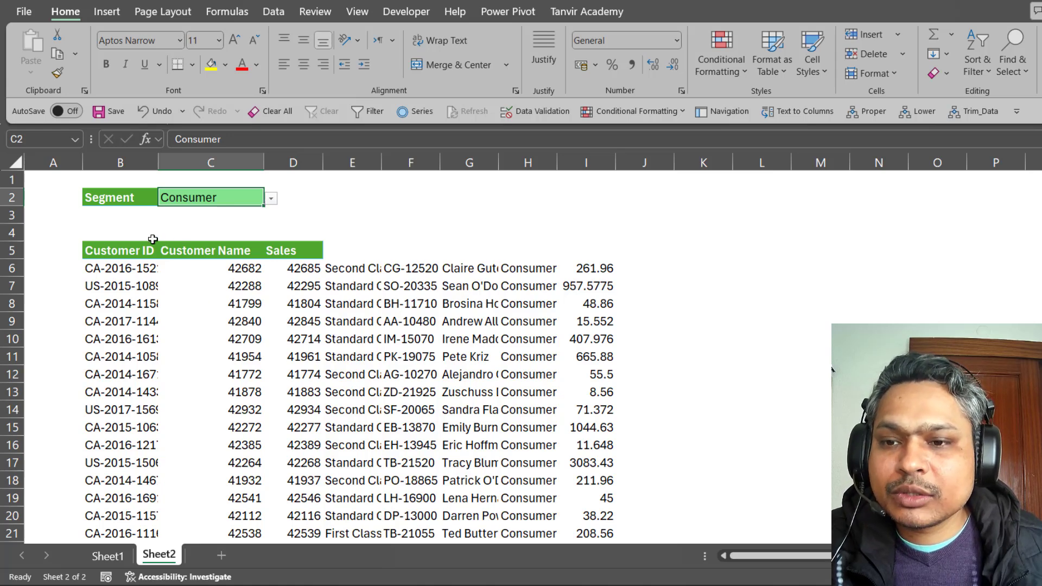
Draw annotation marks over the spilled report columns on screen.
key(ctrl+2)
drag(144, 241, 178, 194)
drag(193, 237, 233, 183)
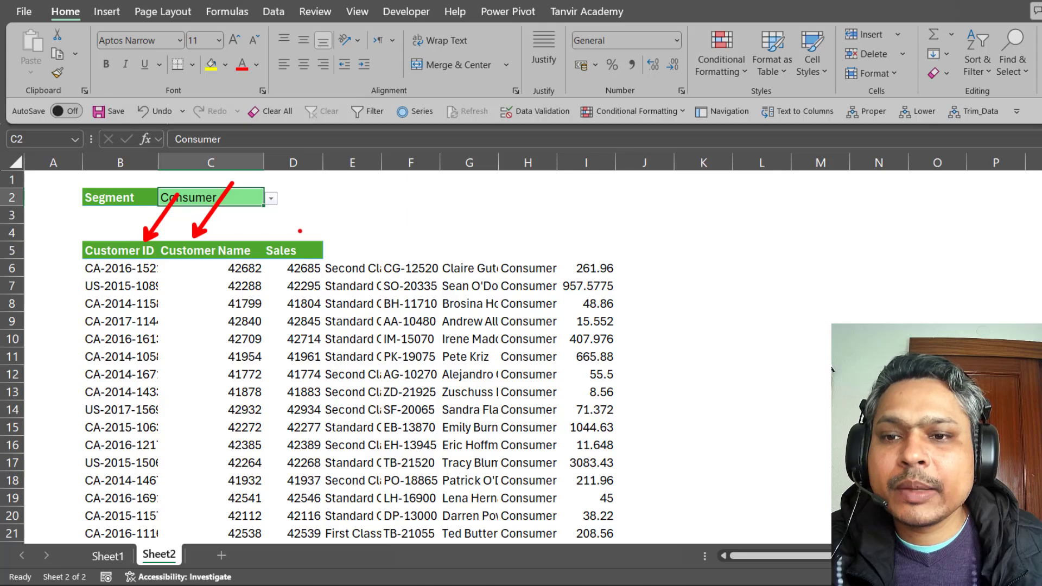
drag(299, 230, 367, 140)
key(Escape)
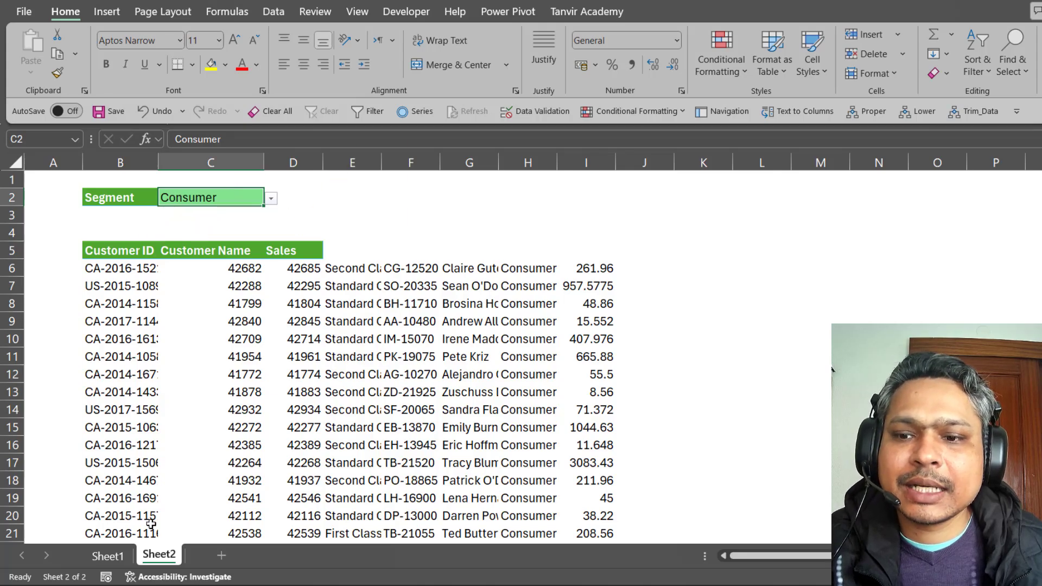
Scroll to the top of Sheet1's orders table and annotate its first columns.
click(108, 555)
scroll(305, 403, up, 5)
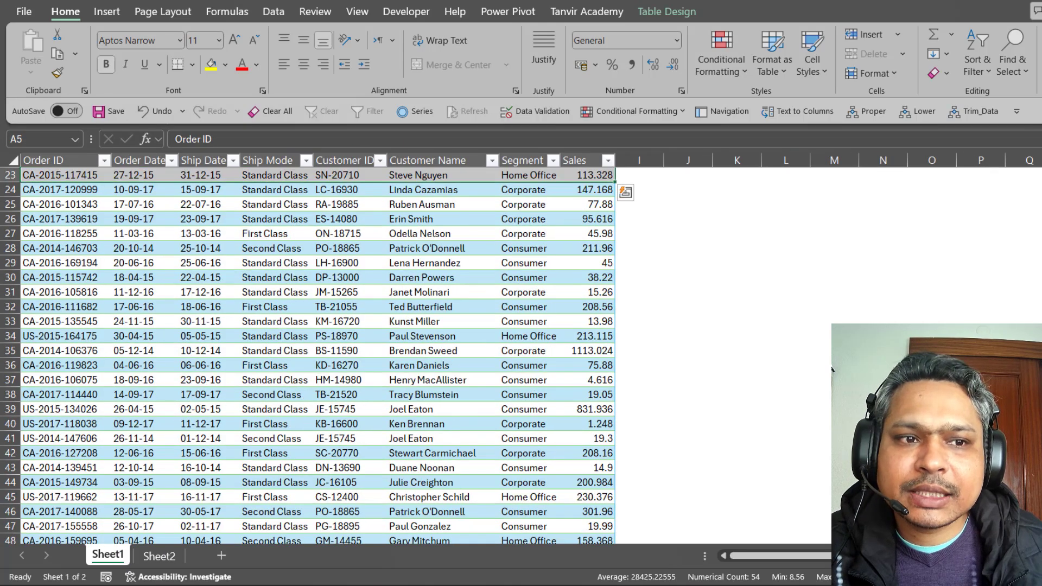
scroll(179, 314, up, 7)
click(140, 308)
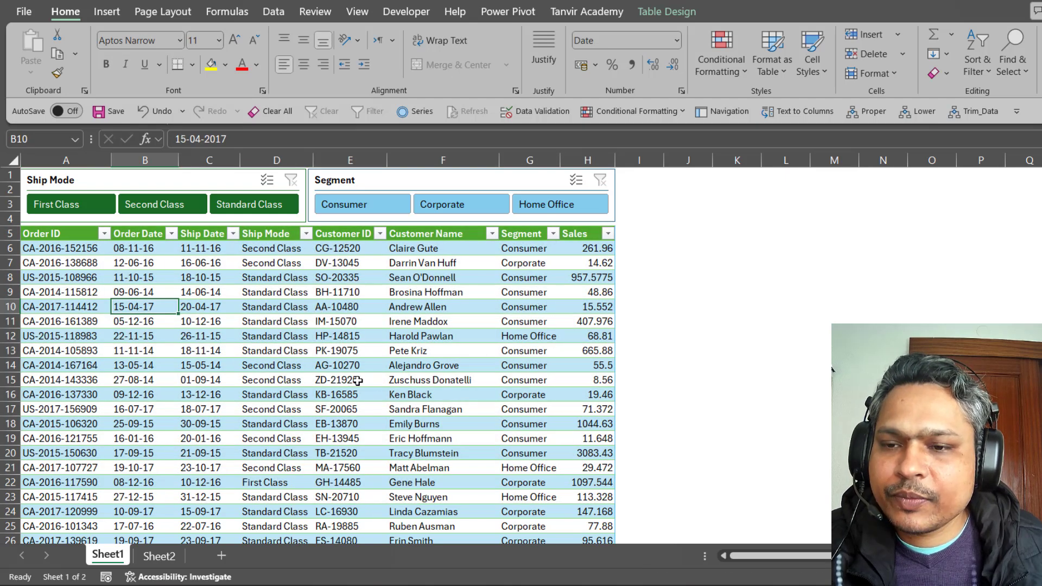
key(ctrl+2)
drag(74, 258, 74, 313)
drag(146, 291, 147, 344)
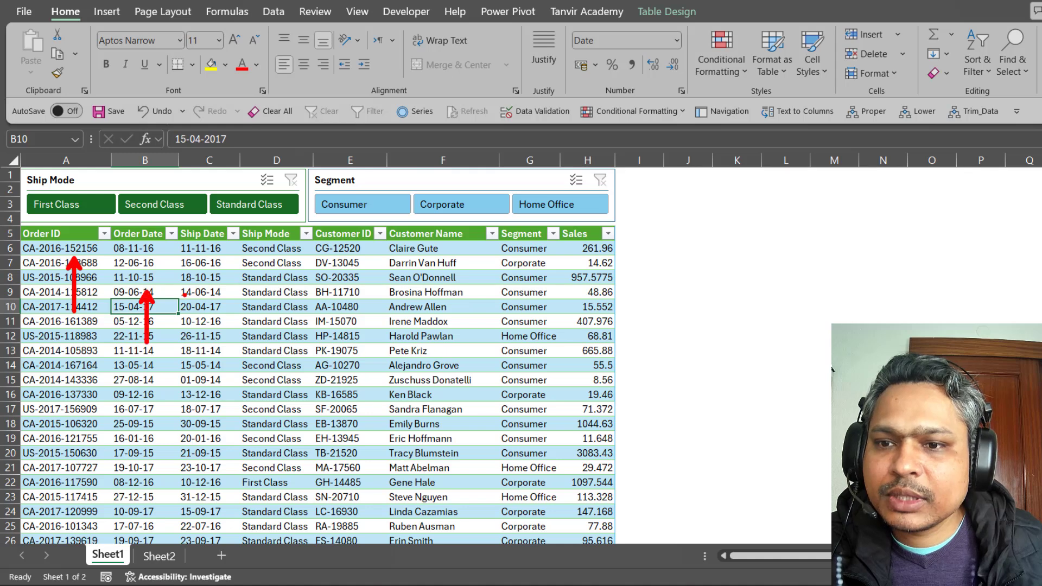
drag(185, 295, 197, 373)
drag(272, 324, 271, 374)
drag(325, 305, 337, 383)
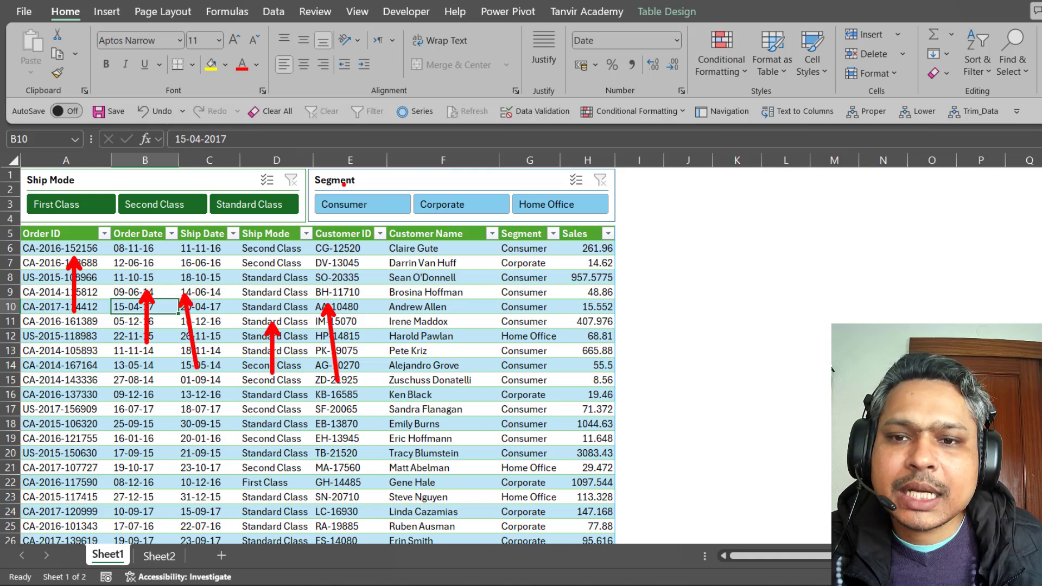
Annotate further table headers and columns, then return to Sheet2.
mouse_move(307, 219)
mouse_down()
mouse_move(378, 248)
mouse_move(492, 248)
mouse_up()
drag(540, 216, 617, 245)
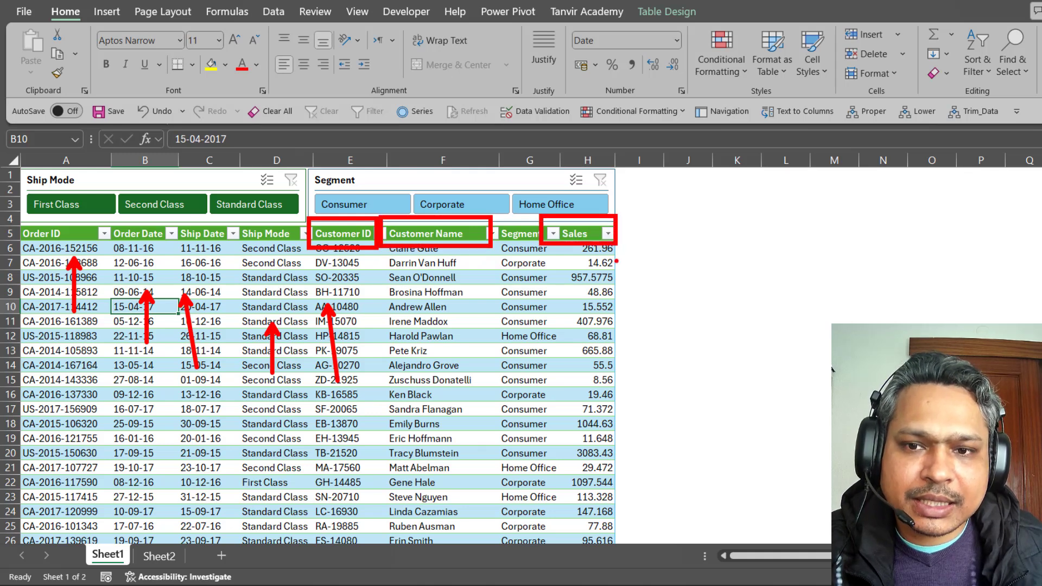
drag(347, 255, 349, 297)
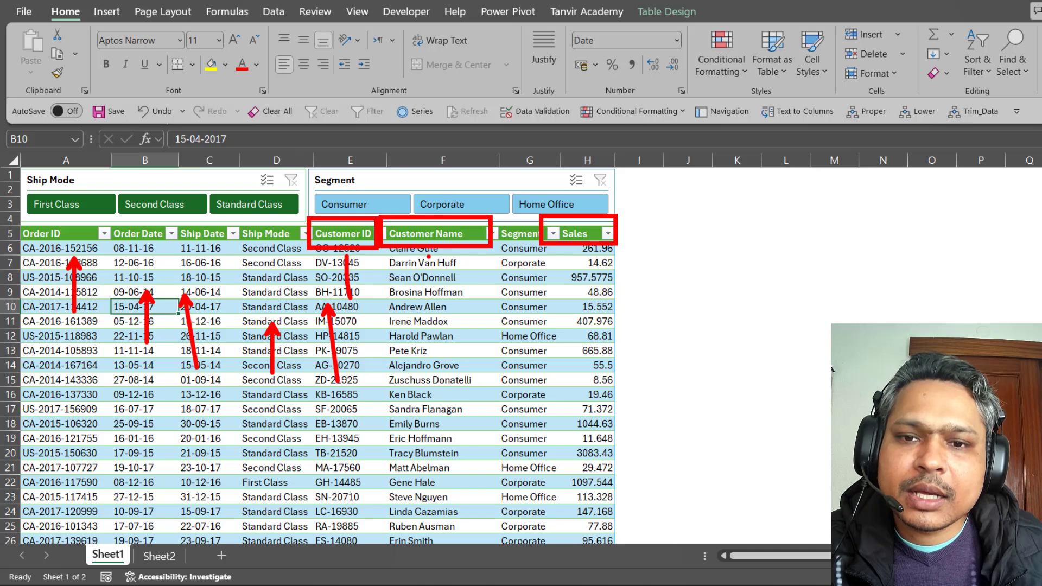
drag(429, 256, 429, 311)
drag(580, 252, 578, 314)
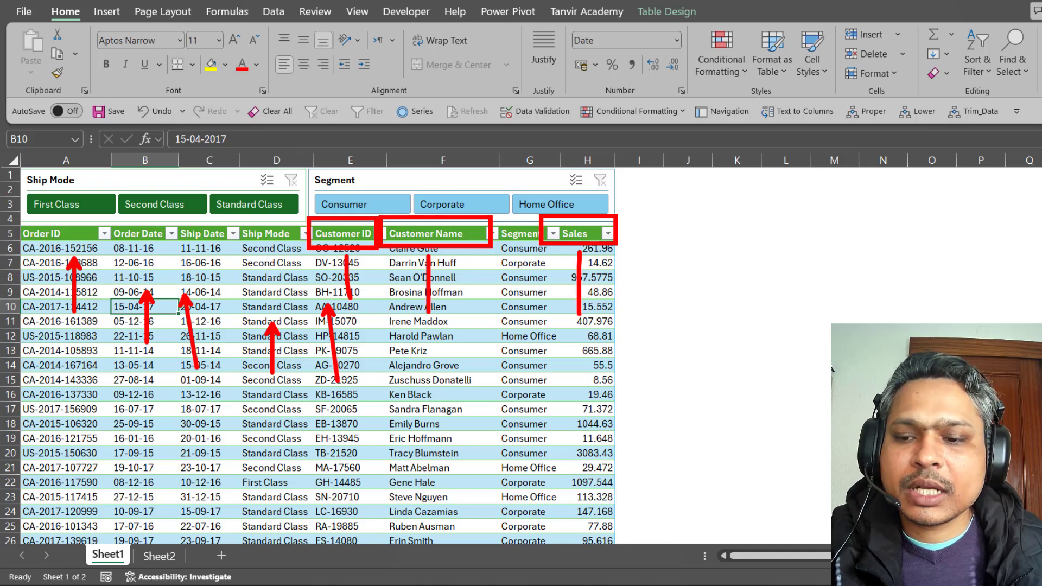
key(Escape)
click(160, 556)
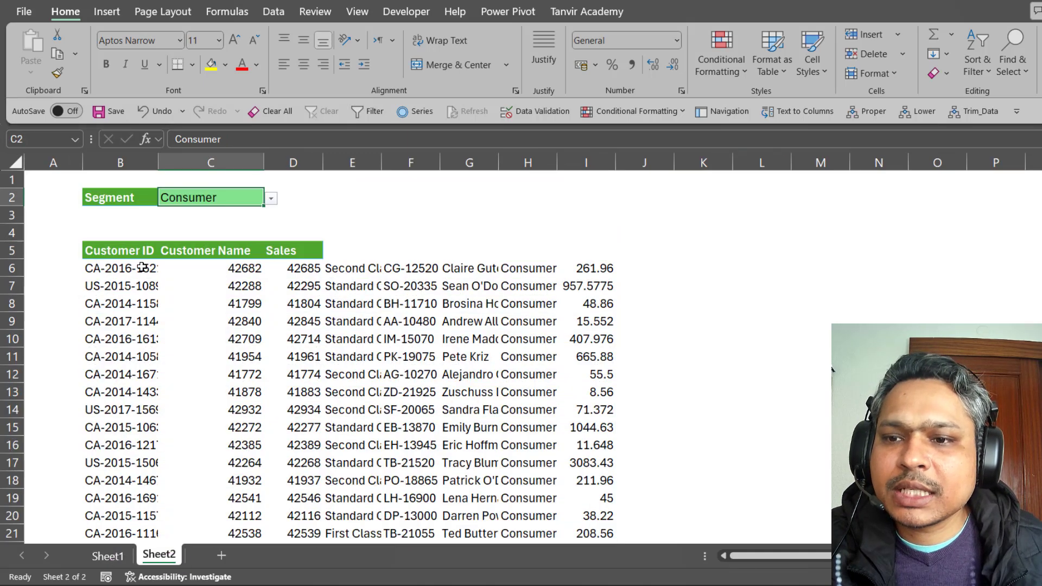
Wrap B6's formula as =CHOOSECOLS(FILTER(Table2,Table2[Segment]=Sheet2!C2,""),5,6,8).
double_click(126, 267)
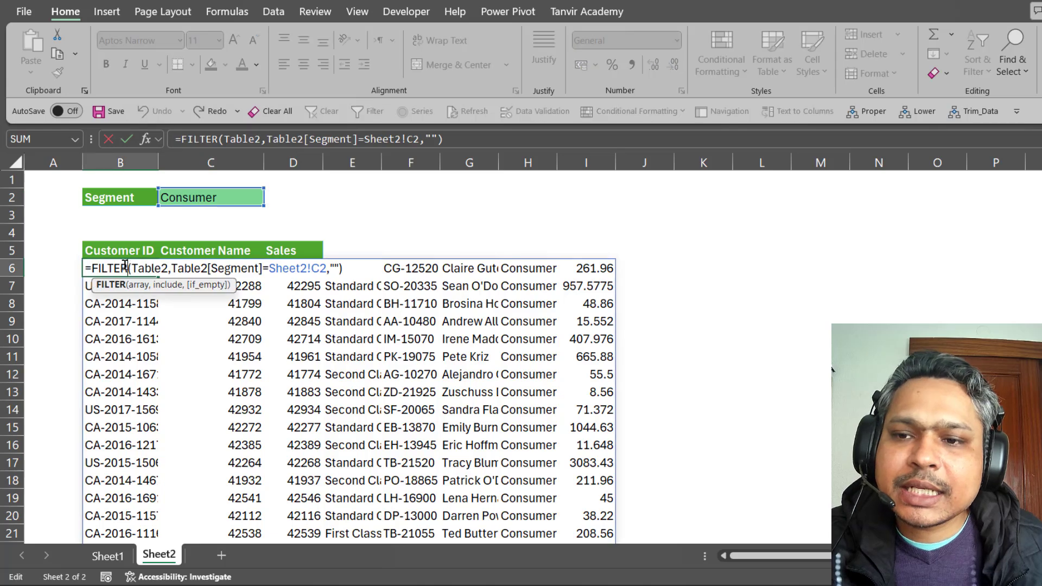
click(90, 269)
text(col)
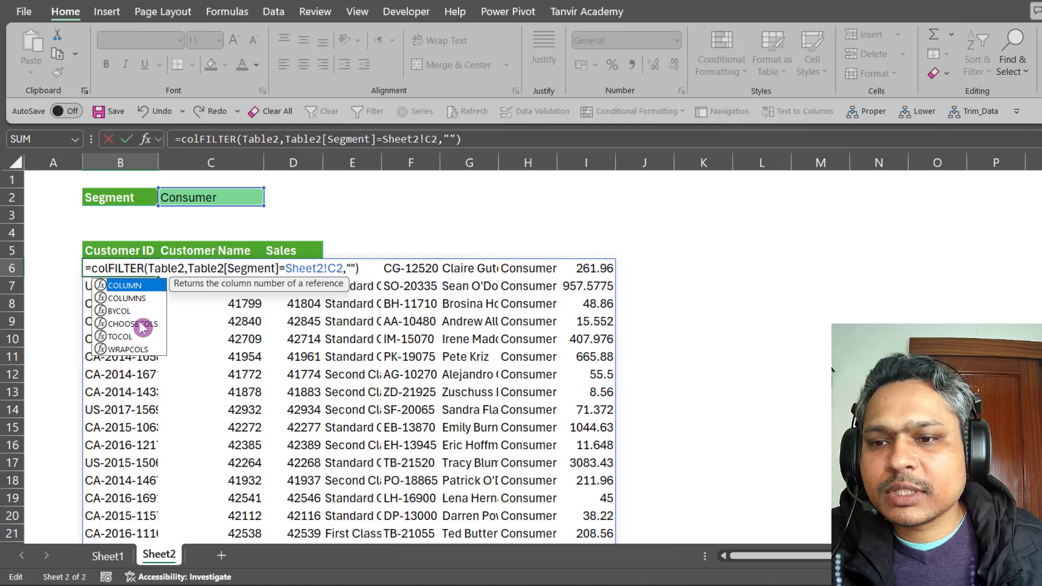
double_click(133, 323)
click(168, 291)
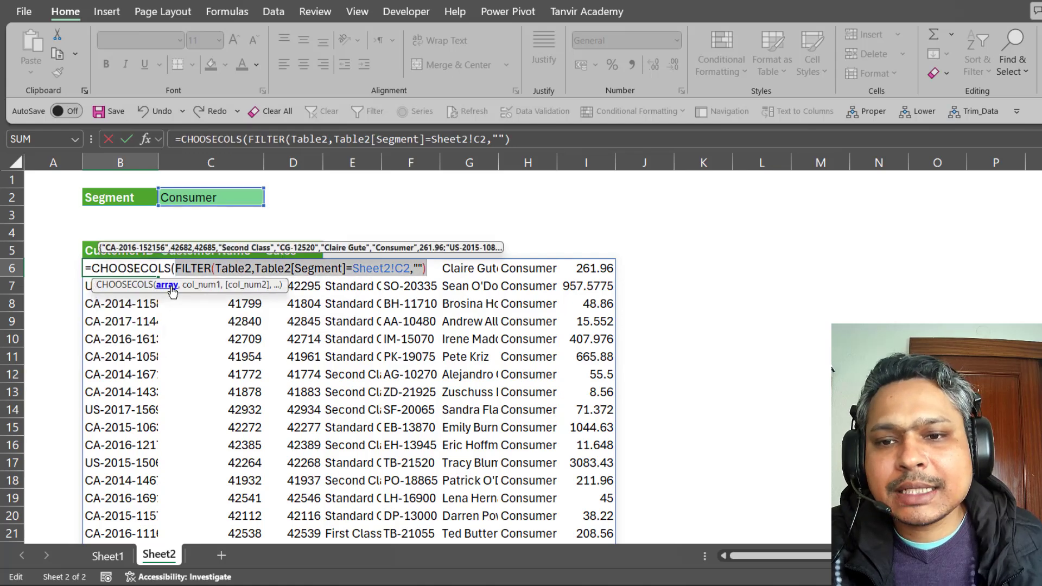
click(429, 266)
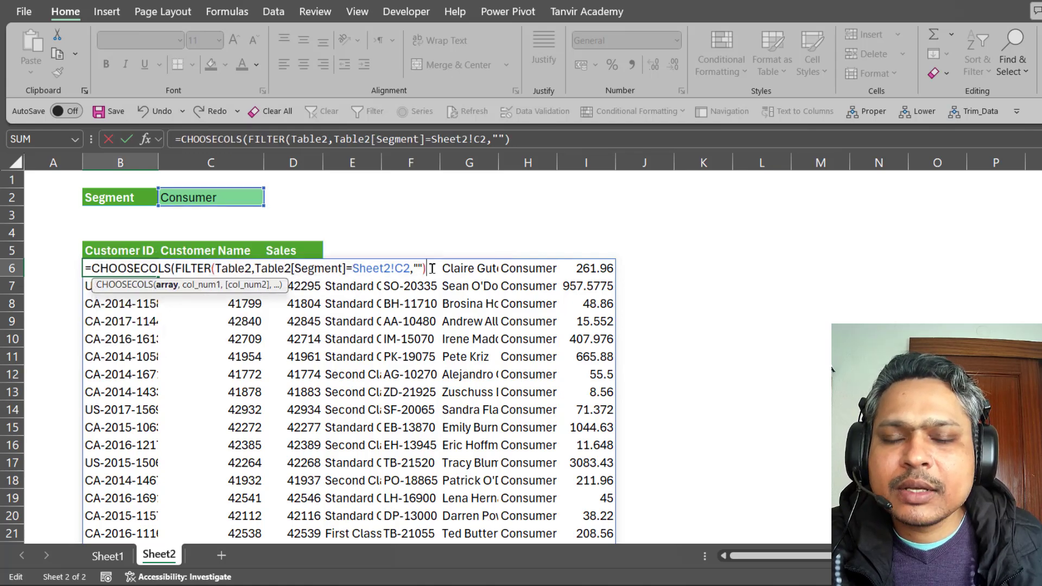
text(,)
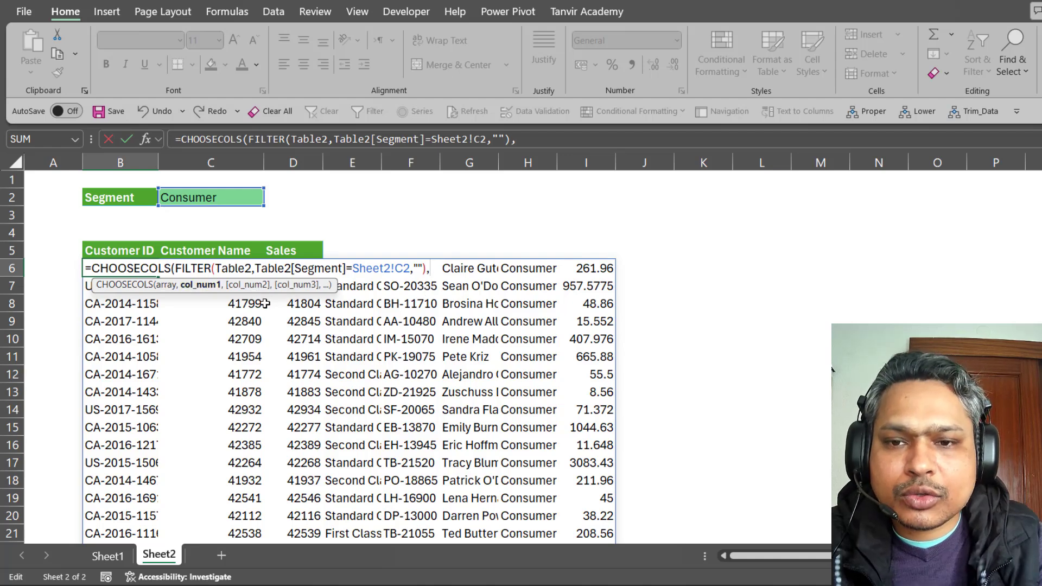
text(5,6)
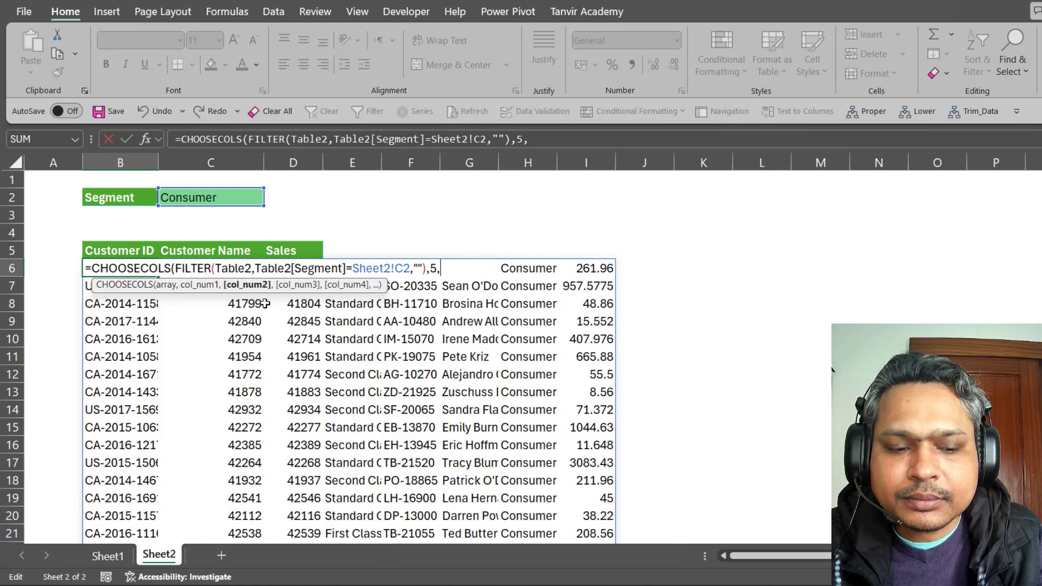
text(,)
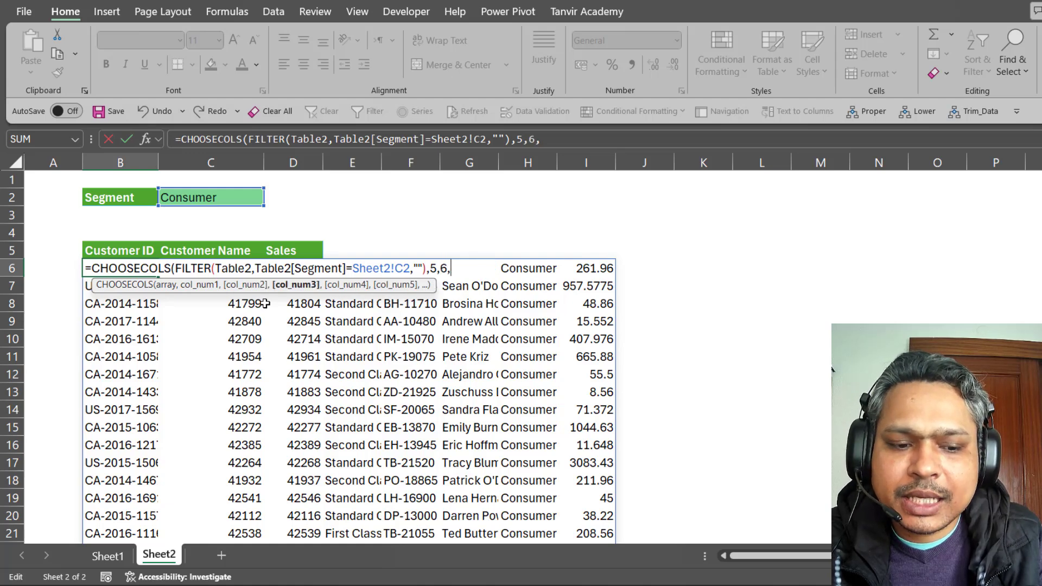
text(8))
key(Return)
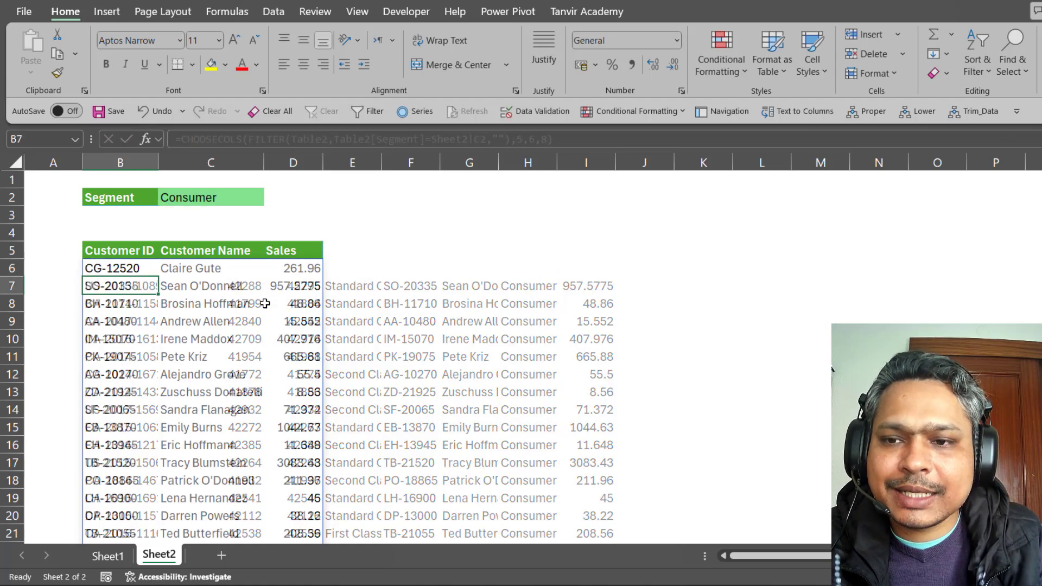
Test the report by switching C2 among Corporate, Home Office and Consumer, ending on Home Office.
click(216, 202)
click(268, 202)
click(216, 226)
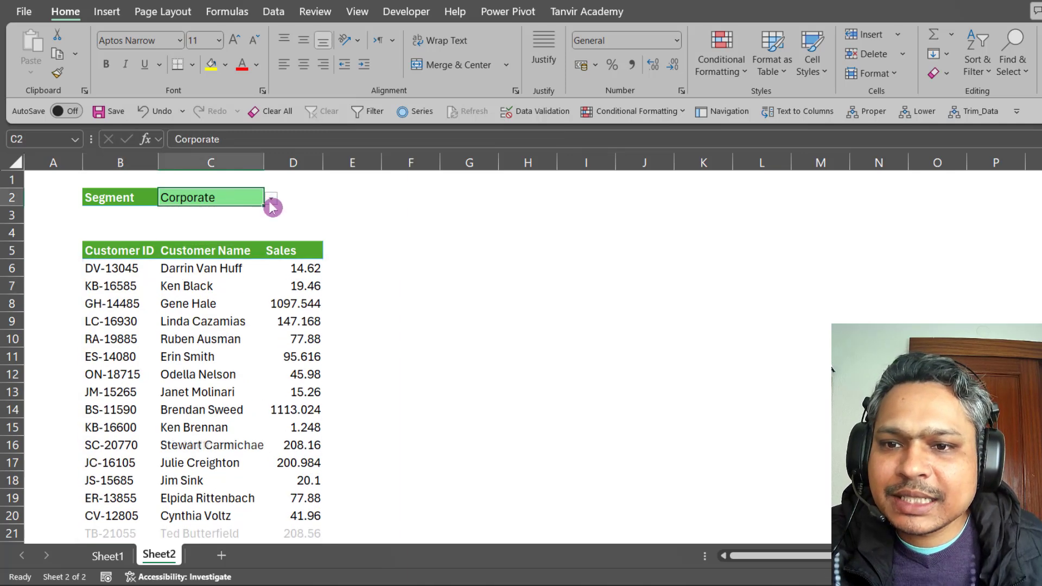
click(270, 199)
click(222, 238)
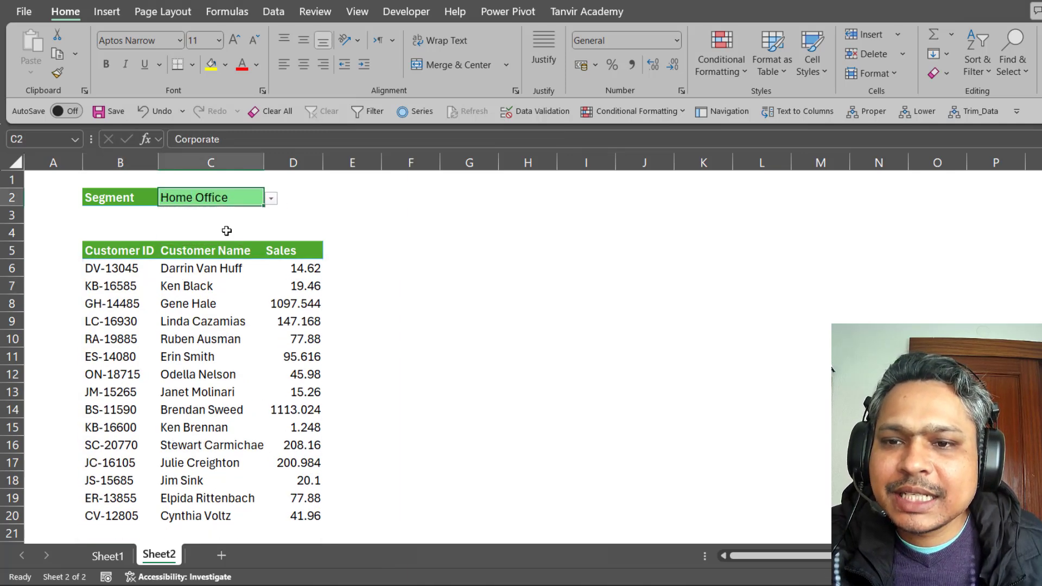
click(270, 200)
click(258, 211)
click(271, 204)
click(226, 227)
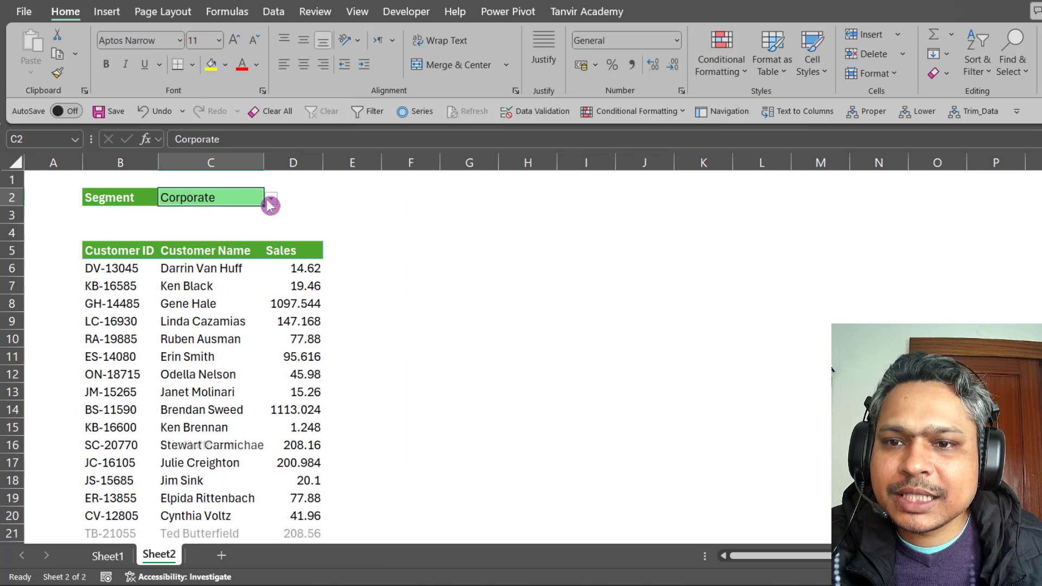
click(270, 199)
click(226, 239)
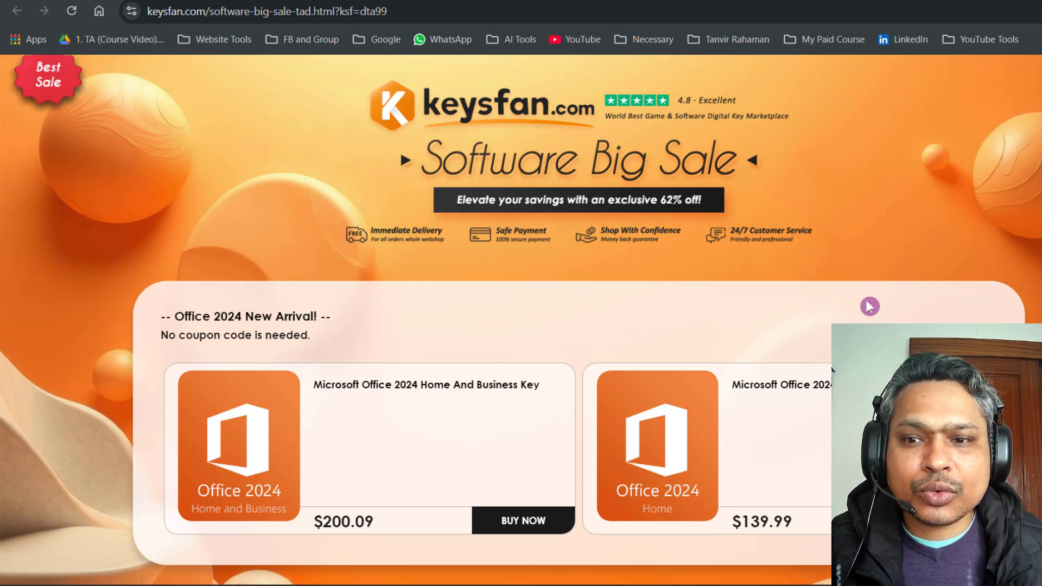
Scroll to the 62% off lifetime Office offers and select their coupon code.
scroll(869, 307, down, 2)
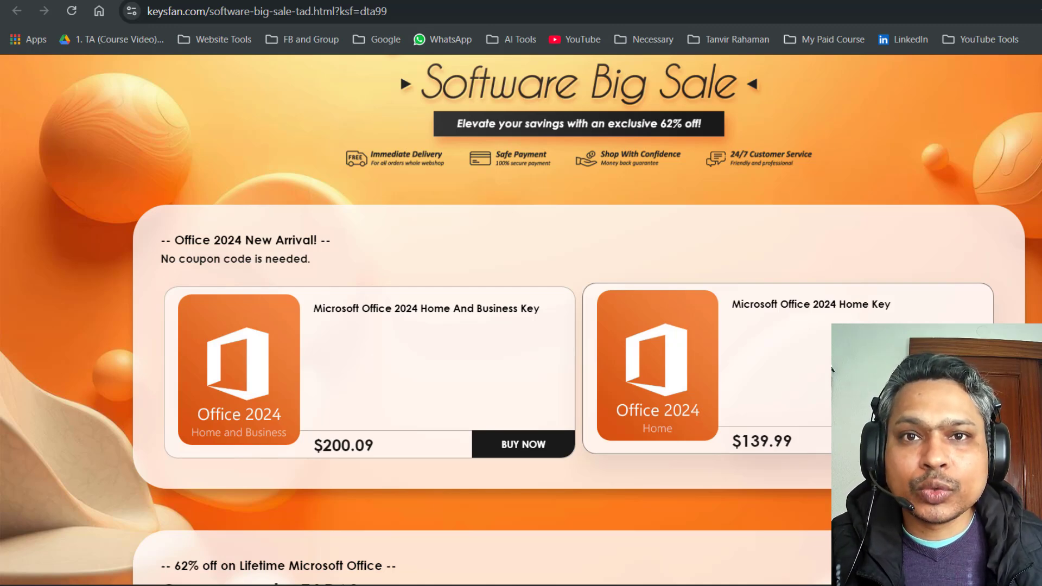
scroll(832, 369, down, 5)
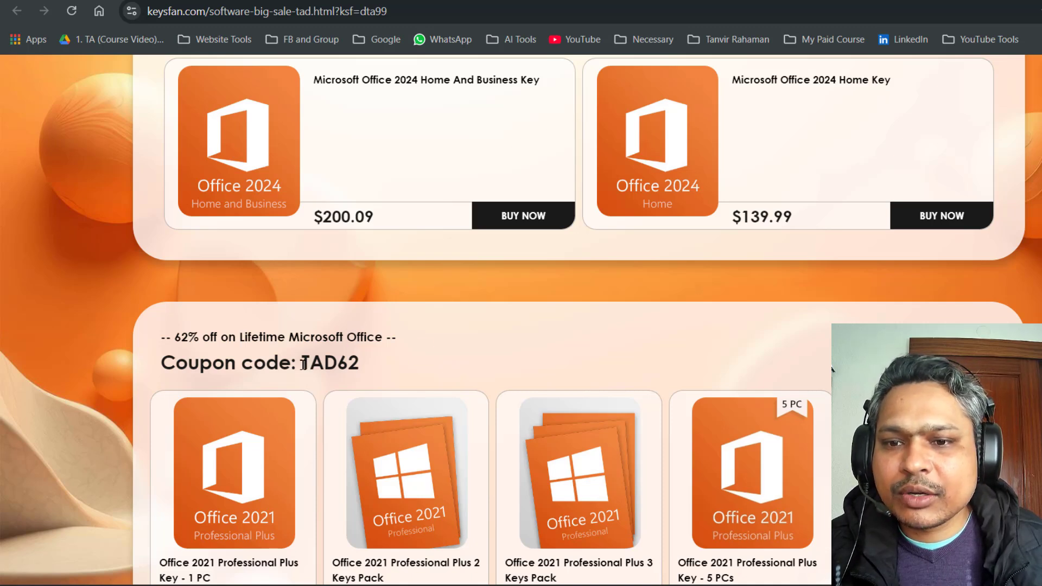
drag(301, 363, 380, 366)
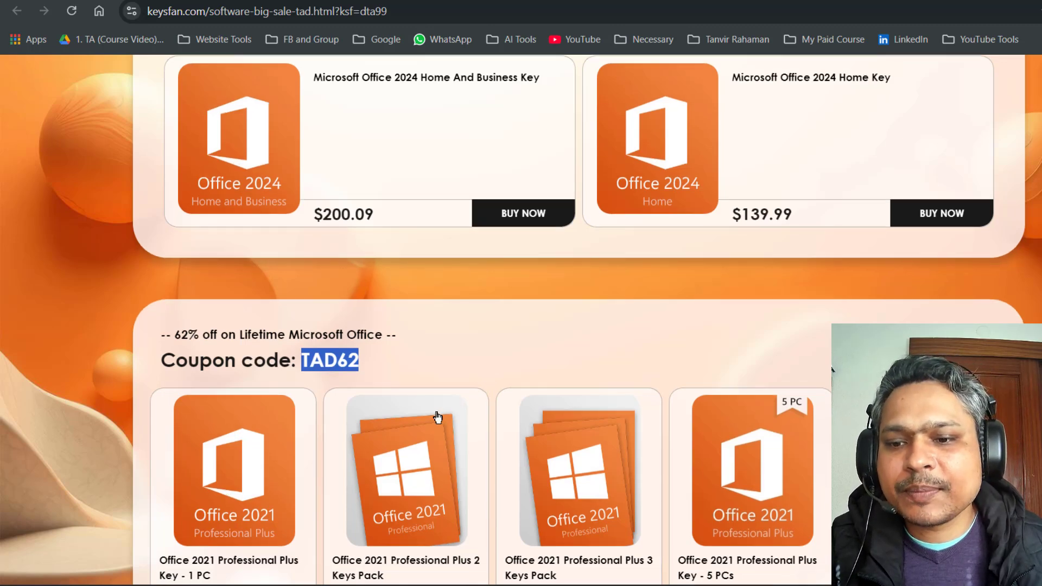
scroll(330, 414, down, 3)
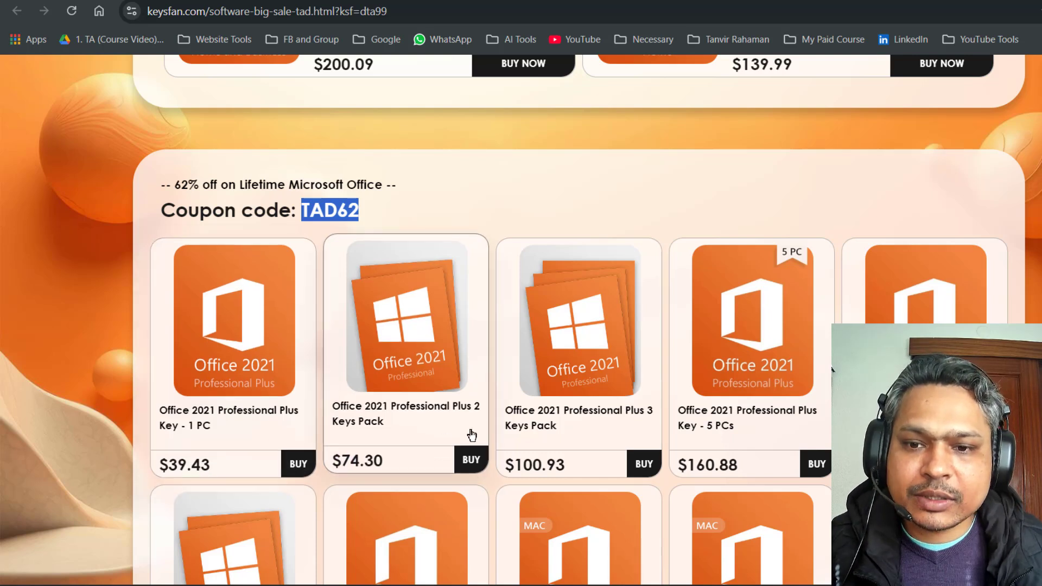
Scroll the Keysfan sale page to the 'Coupon code: TAD62' section and select the Windows OS coupon code.
scroll(472, 435, down, 8)
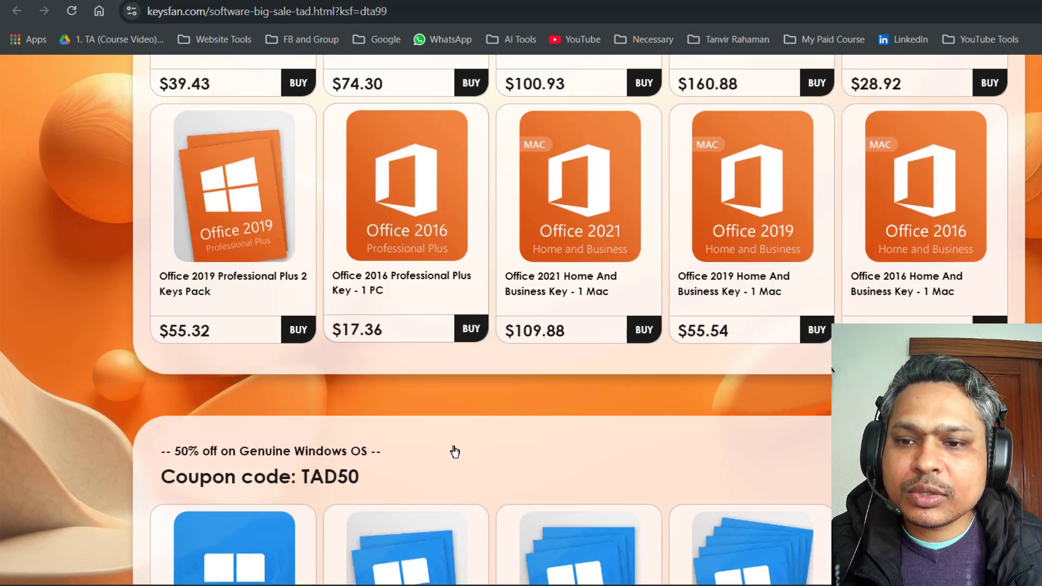
scroll(455, 451, down, 4)
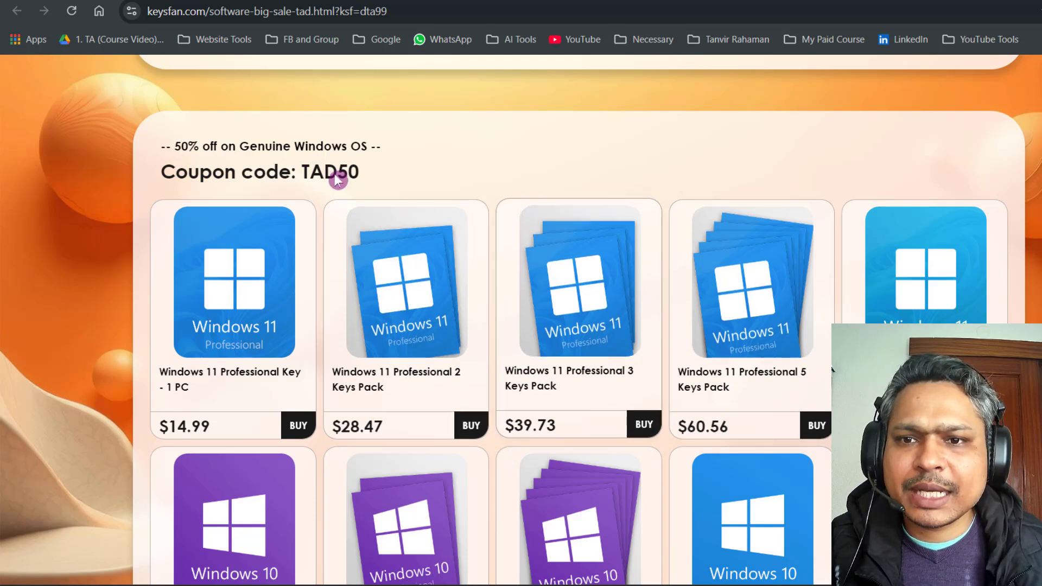
double_click(351, 171)
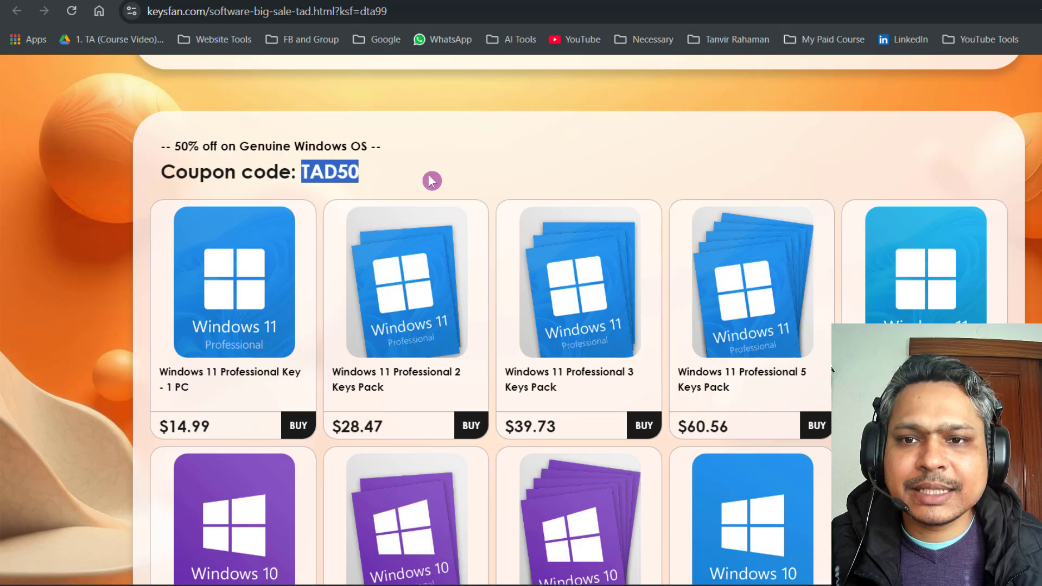
scroll(454, 240, down, 13)
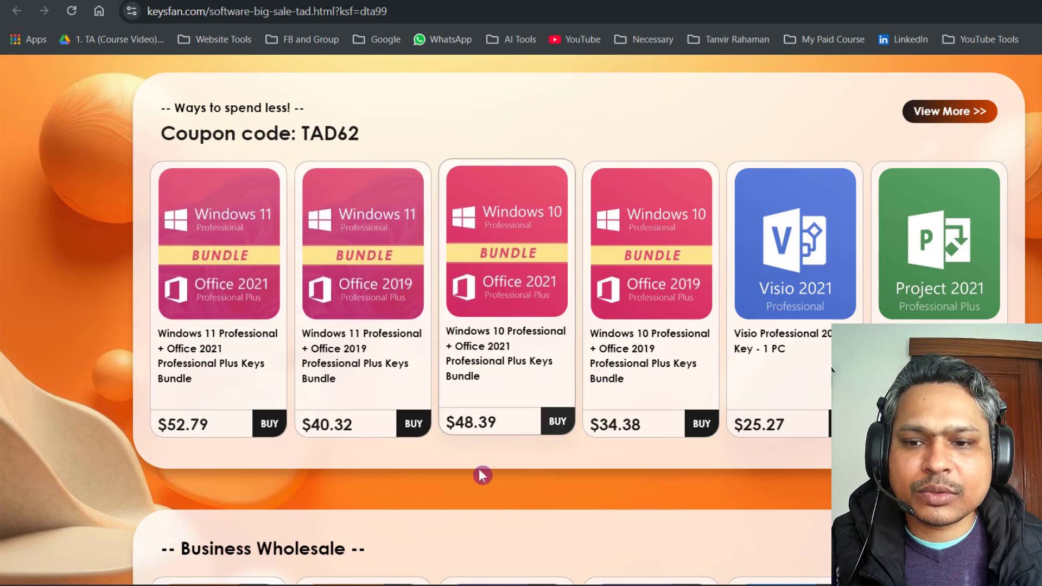
scroll(480, 476, down, 7)
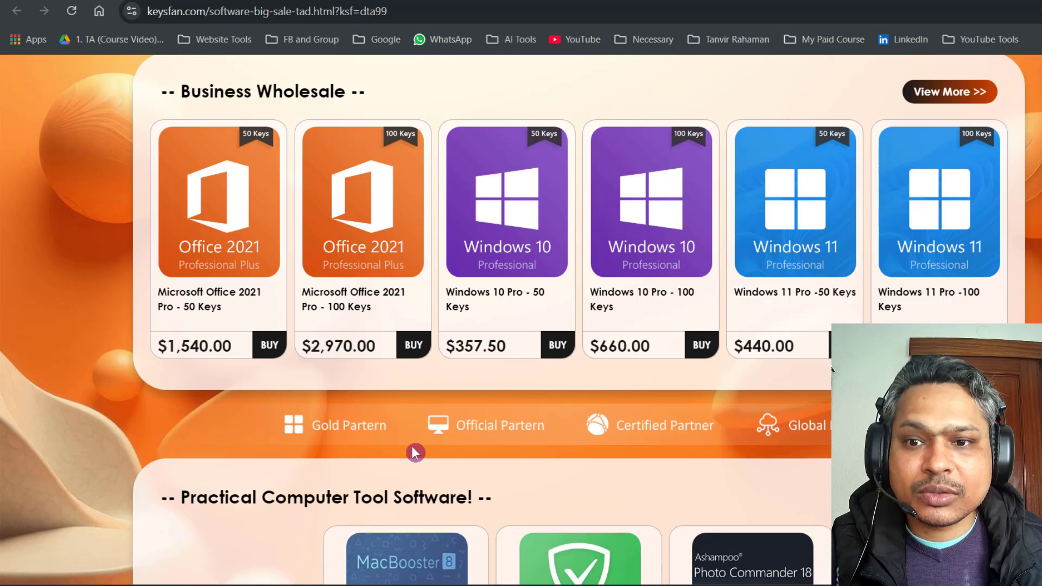
scroll(413, 448, down, 10)
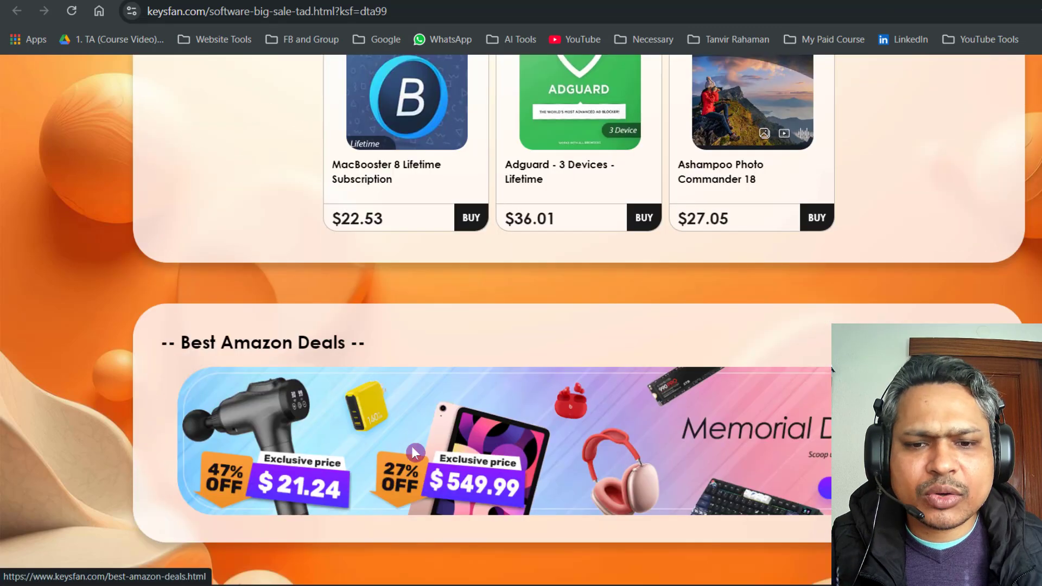
scroll(411, 446, up, 8)
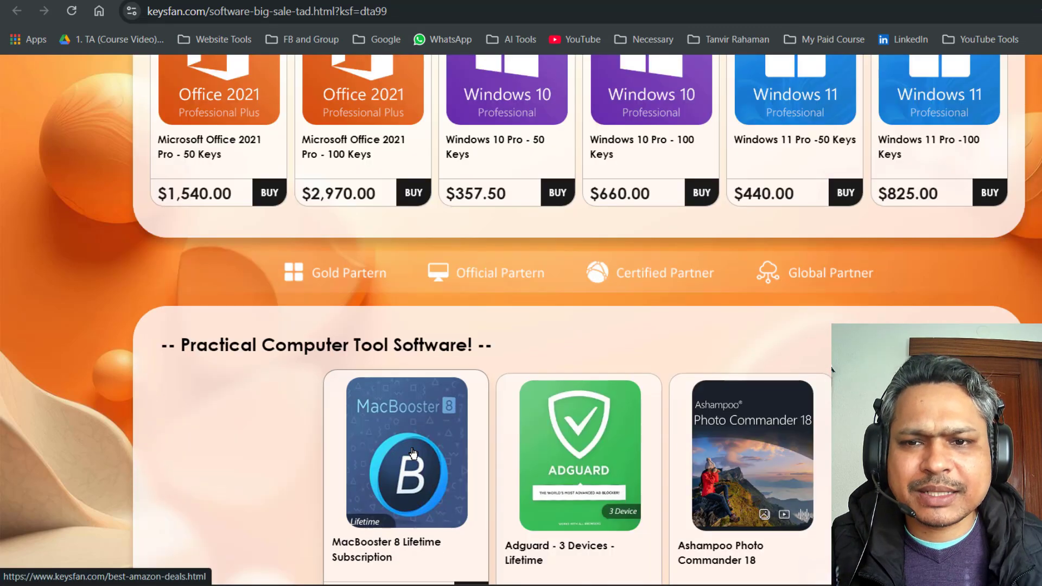
scroll(342, 389, up, 4)
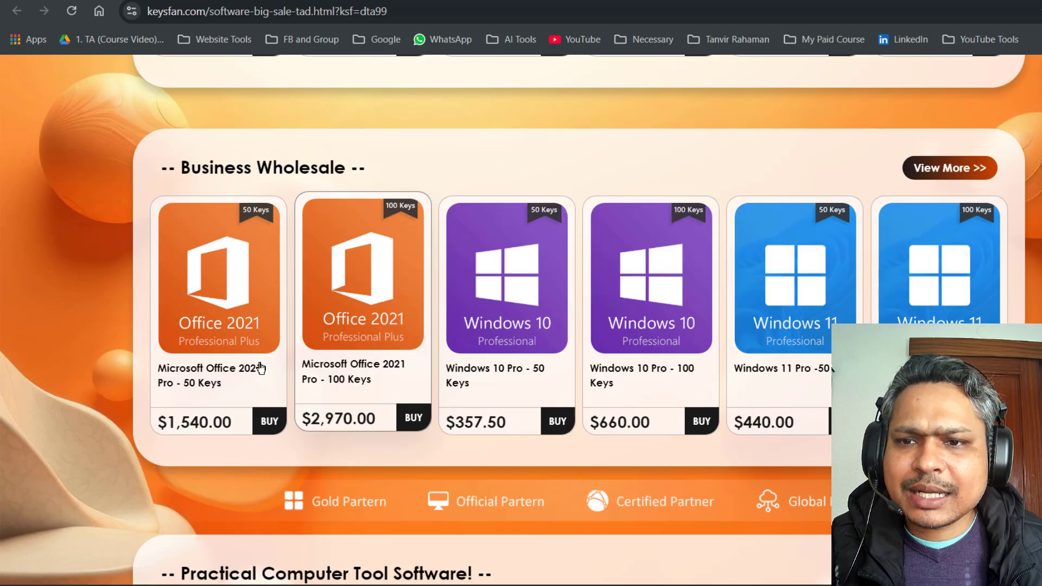
scroll(259, 369, up, 8)
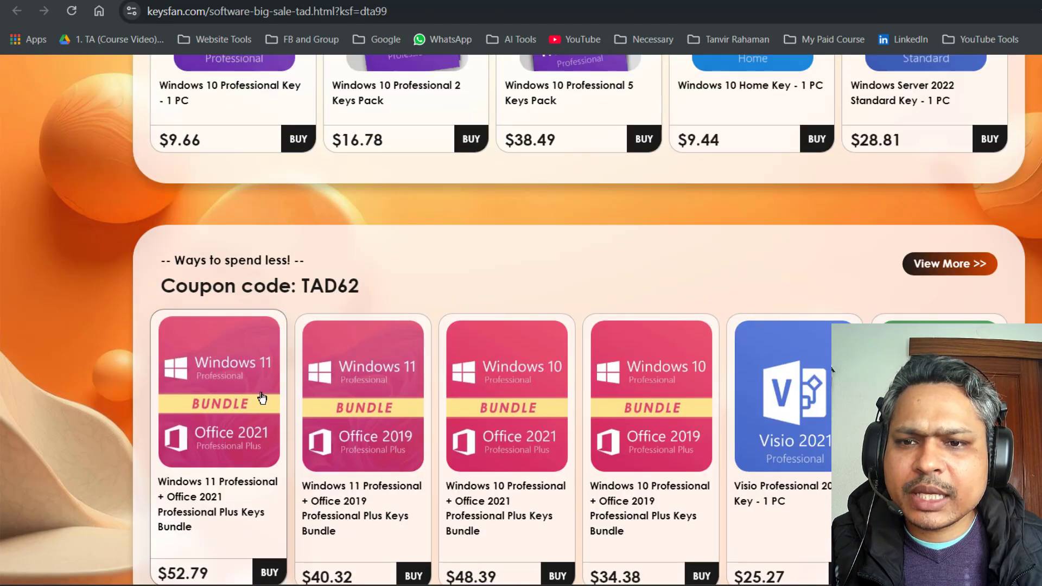
scroll(259, 394, down, 2)
Open the Windows 11 + Office 2021 bundle offer, add it to the cart, and view the cart.
click(268, 421)
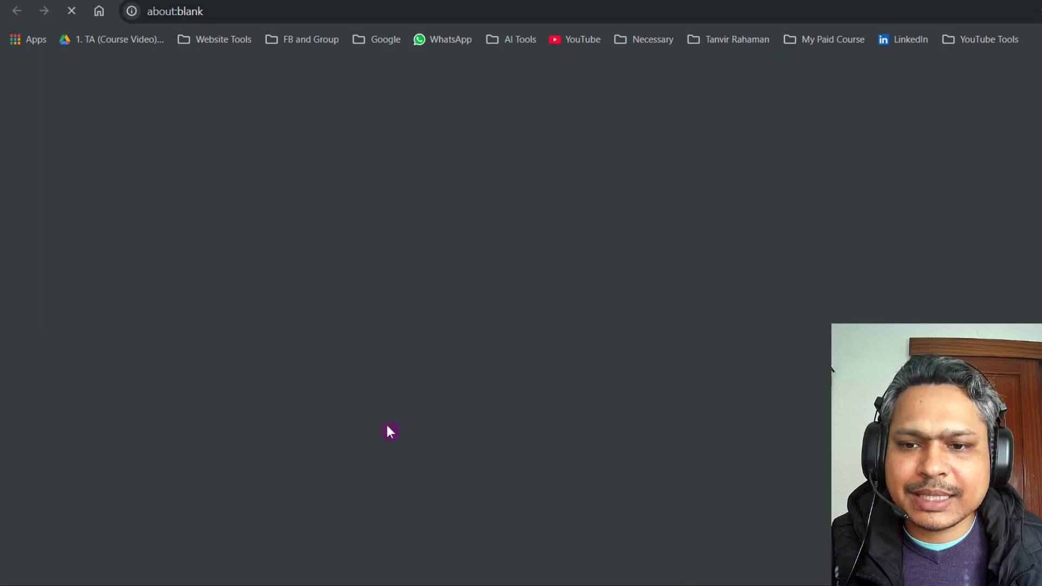
scroll(711, 378, down, 5)
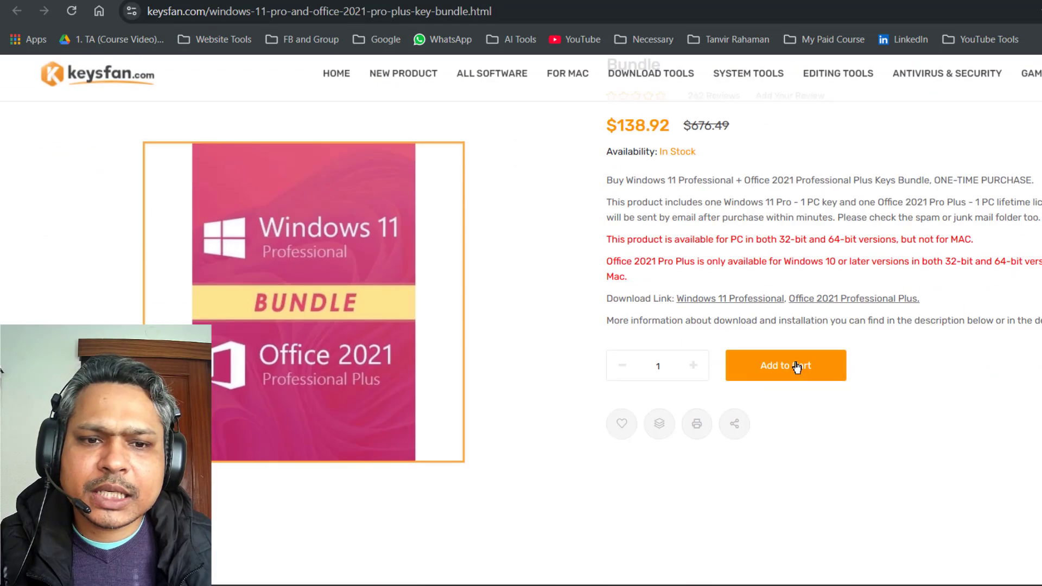
click(804, 367)
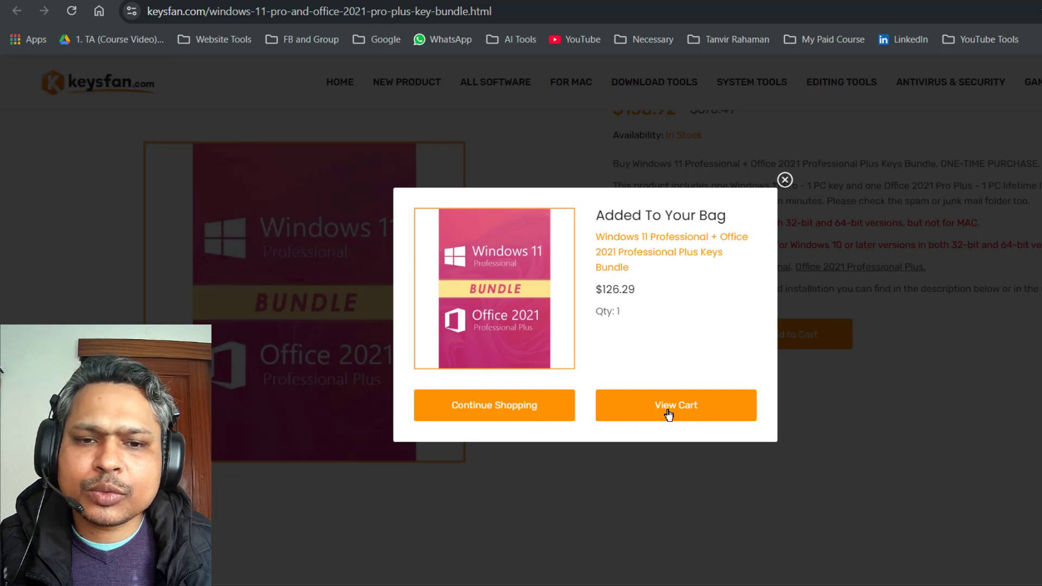
click(672, 414)
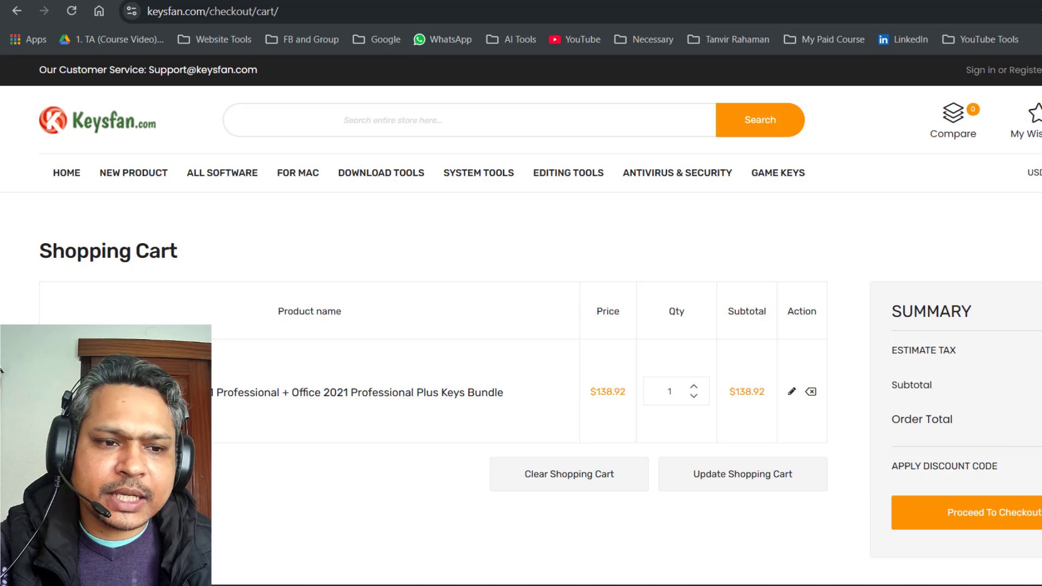
Apply the discount code TAD62 to the cart.
click(972, 466)
click(942, 521)
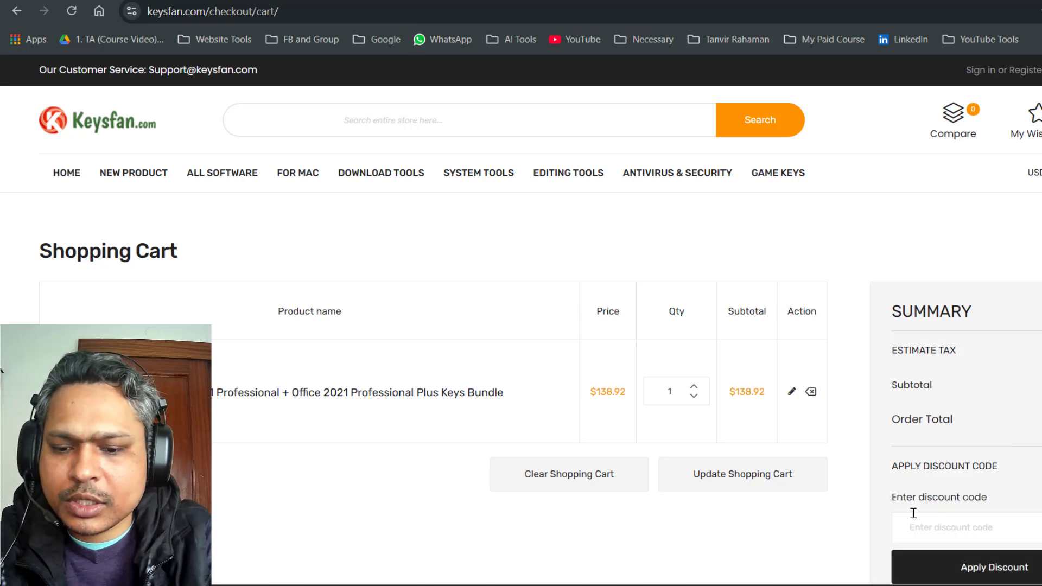
text(TAD62)
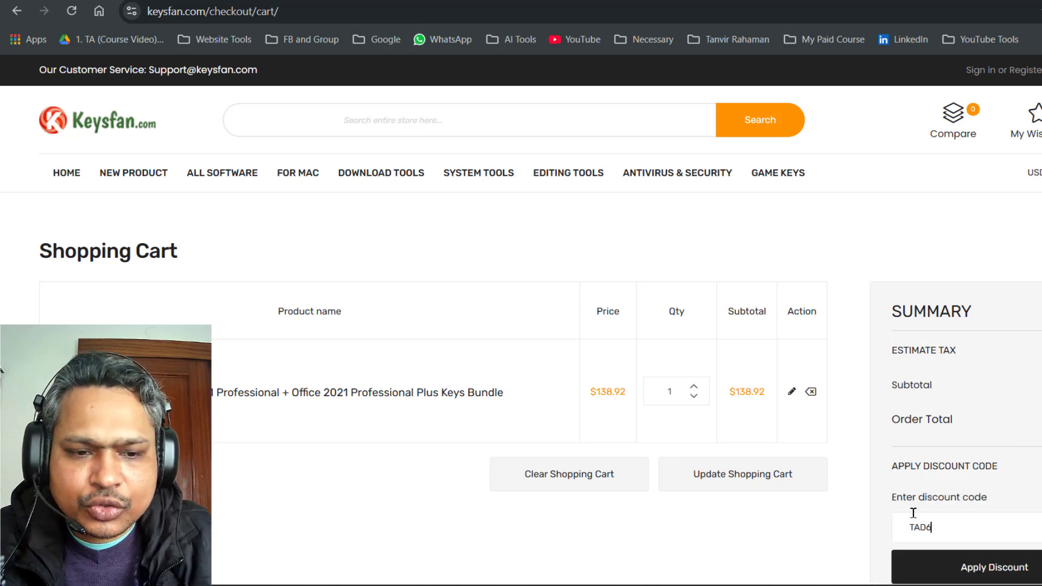
click(933, 574)
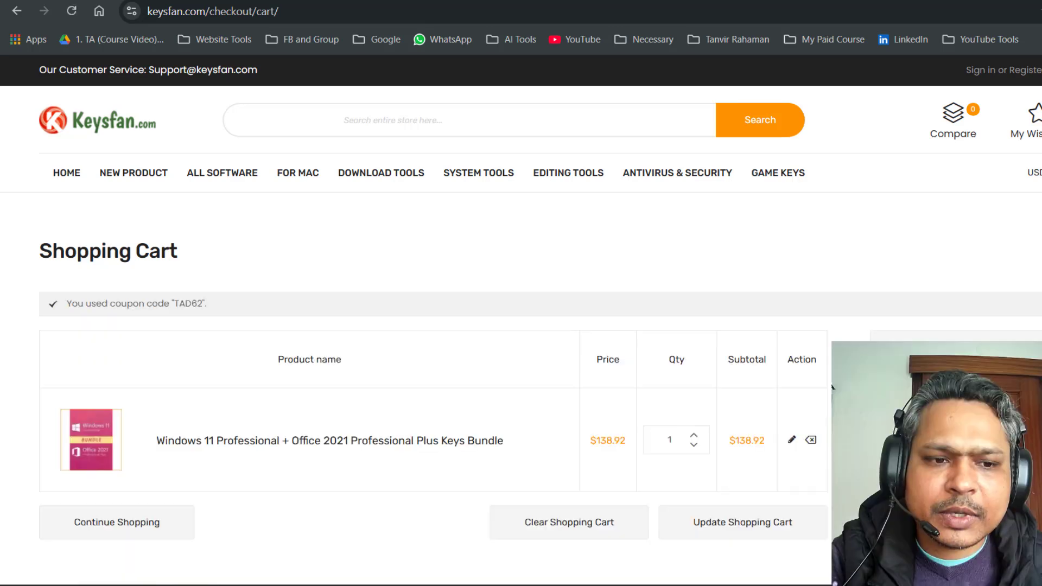
scroll(934, 576, down, 1)
scroll(458, 431, down, 5)
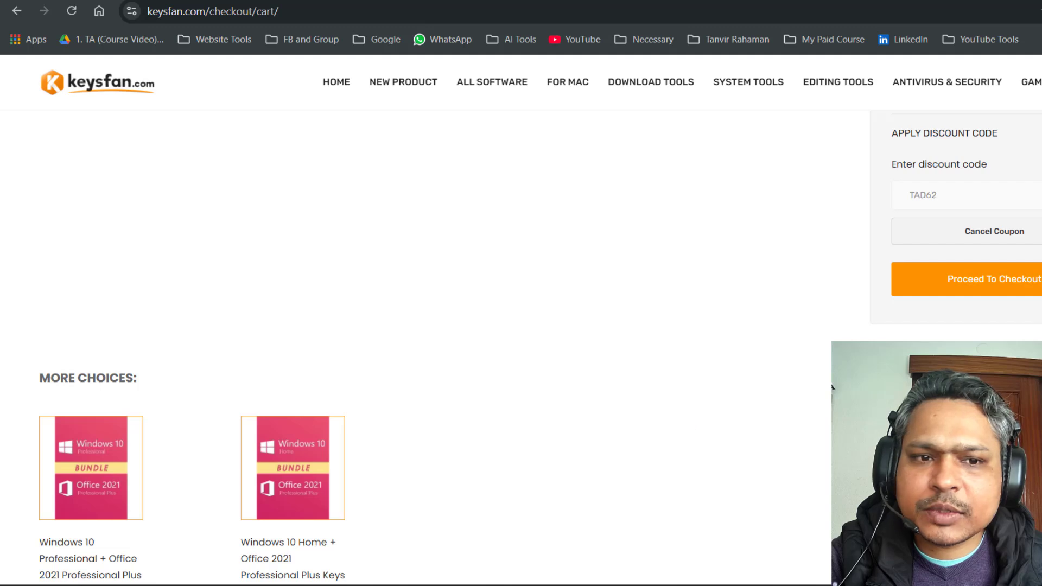
Proceed to Express Checkout, review the page, then return to the Excel workbook.
click(995, 279)
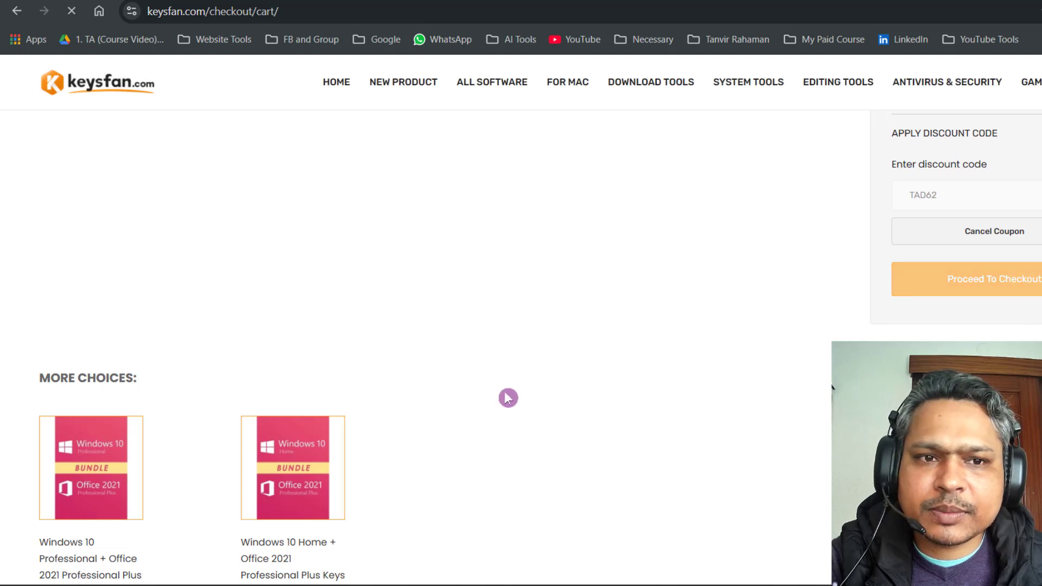
scroll(327, 377, down, 9)
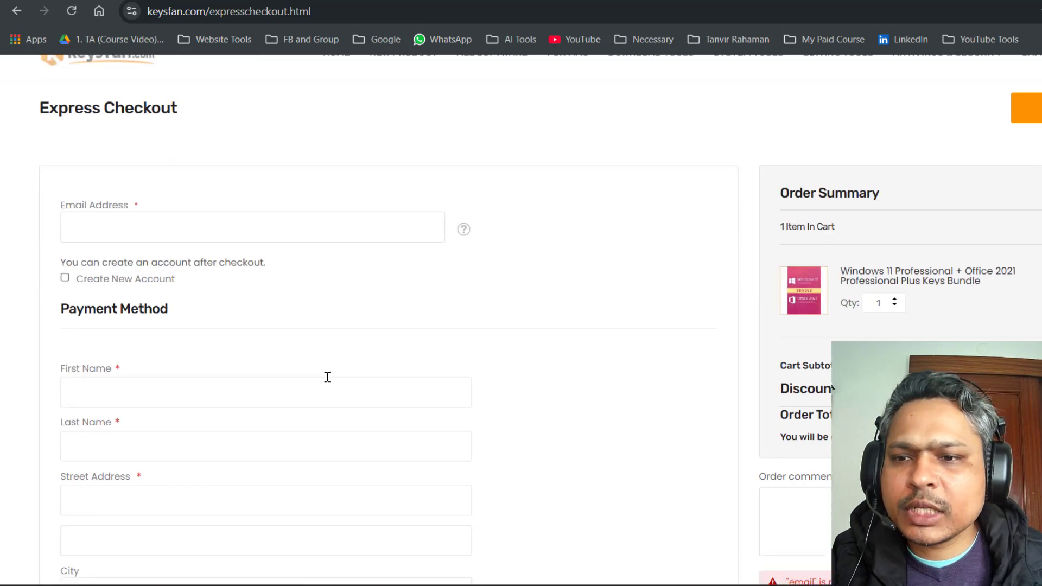
scroll(327, 377, down, 3)
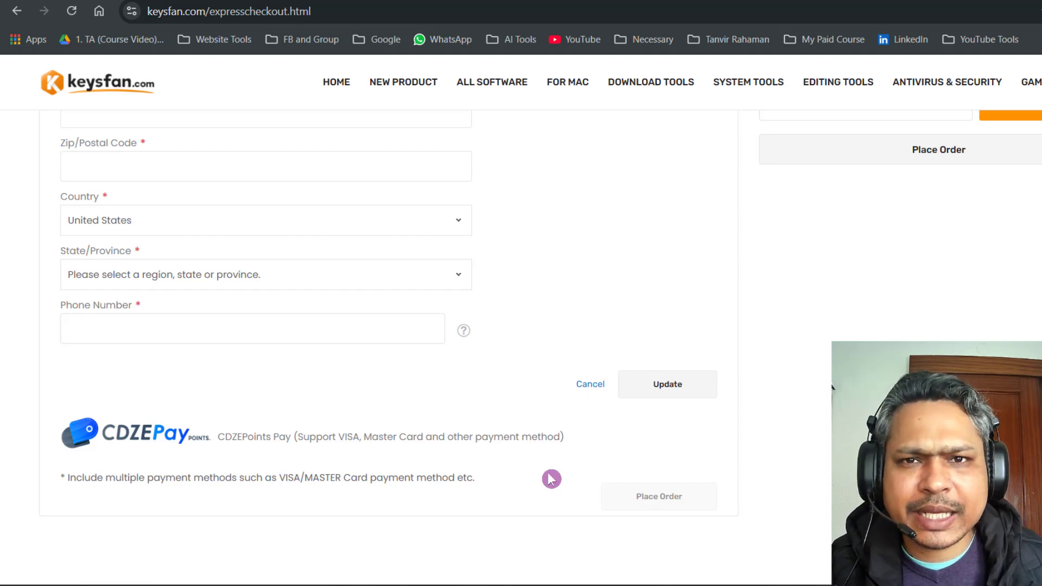
scroll(550, 479, up, 12)
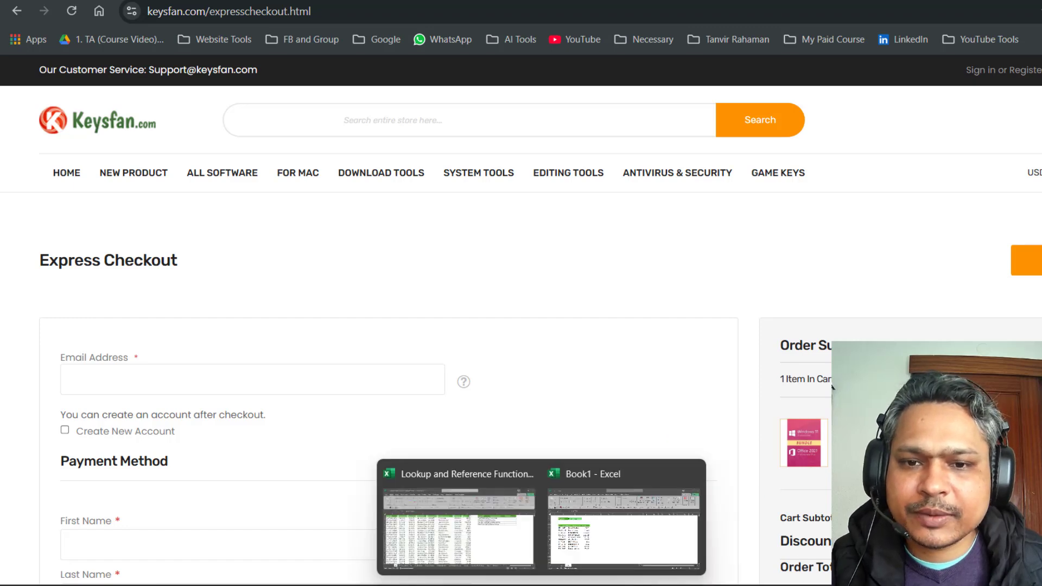
click(459, 520)
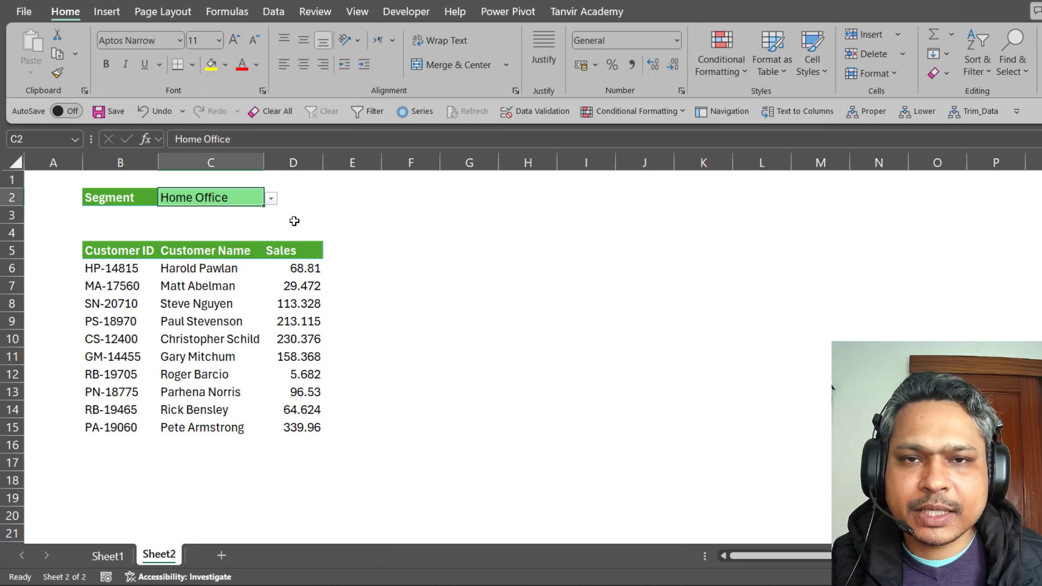
On Sheet1, filter the orders to First Class and Corporate with the slicers, then clear both filters.
click(107, 556)
click(261, 423)
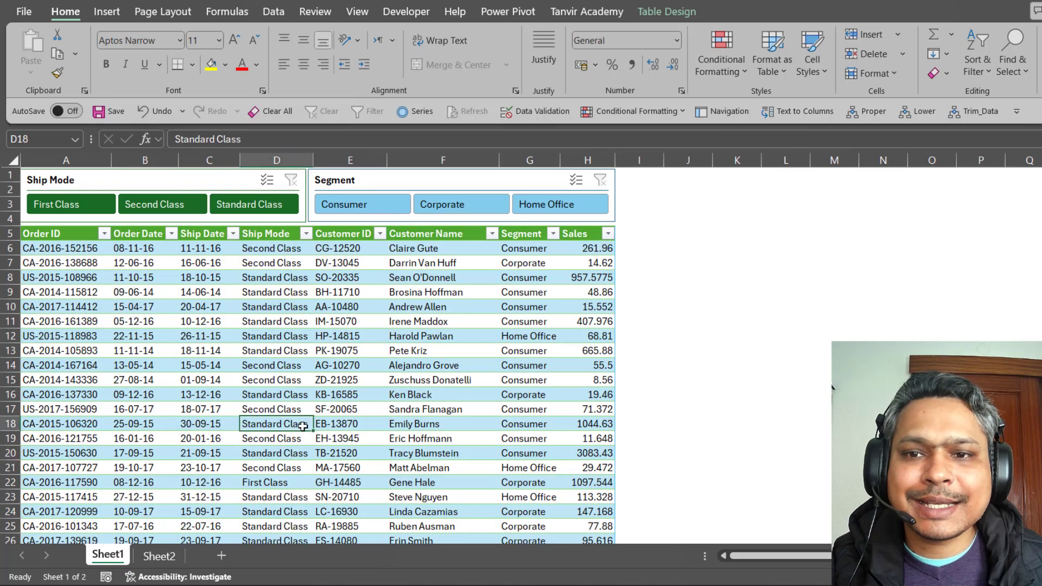
click(40, 207)
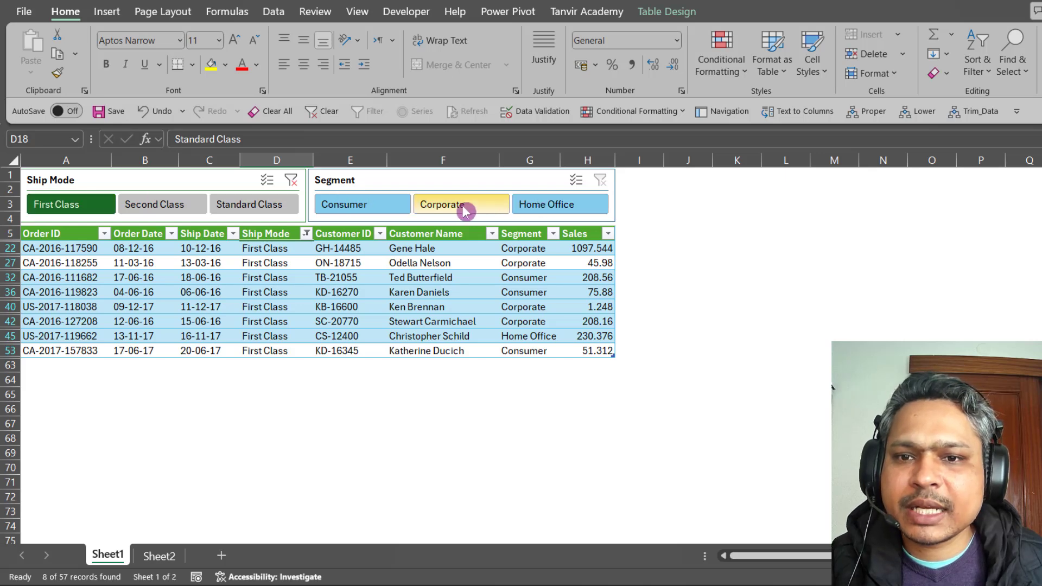
click(424, 209)
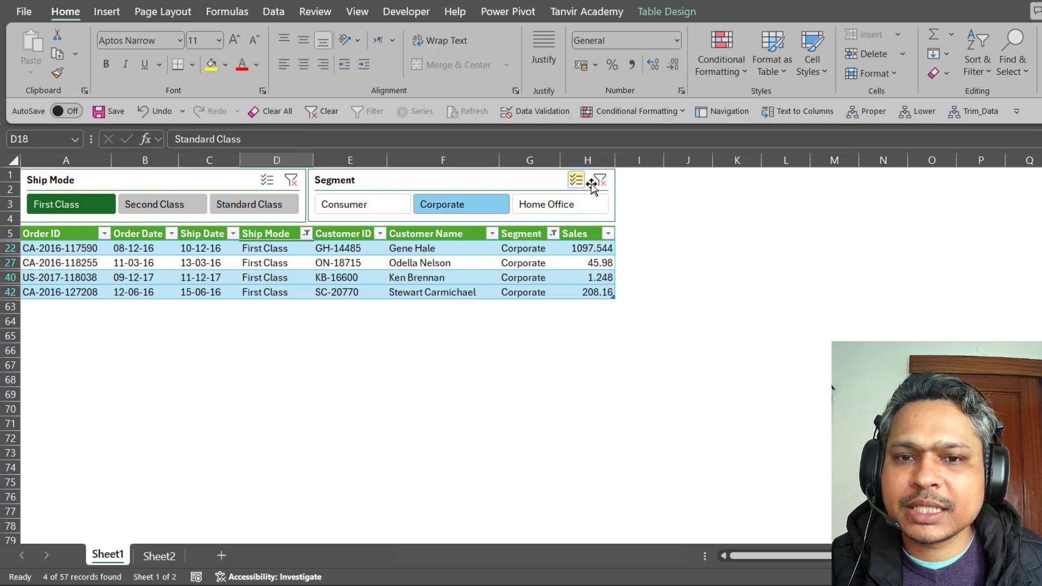
key(alt+c)
click(291, 180)
Delete the Ship Mode and Segment slicers from Sheet1.
click(164, 183)
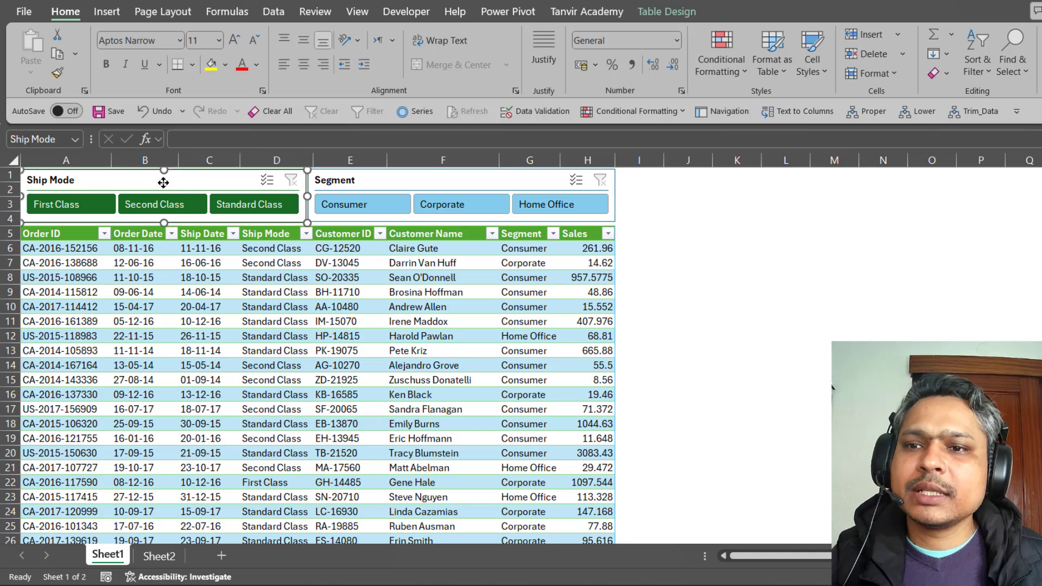
key(Delete)
click(353, 179)
key(Delete)
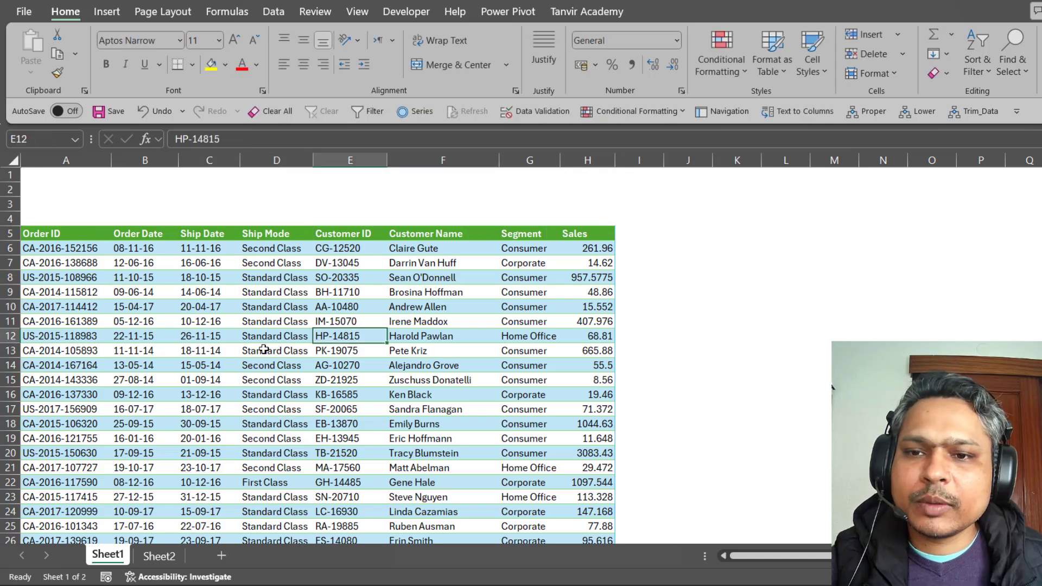
Convert the order range A5:H62 into an Excel table with headers (Table3).
click(241, 326)
drag(103, 281, 297, 364)
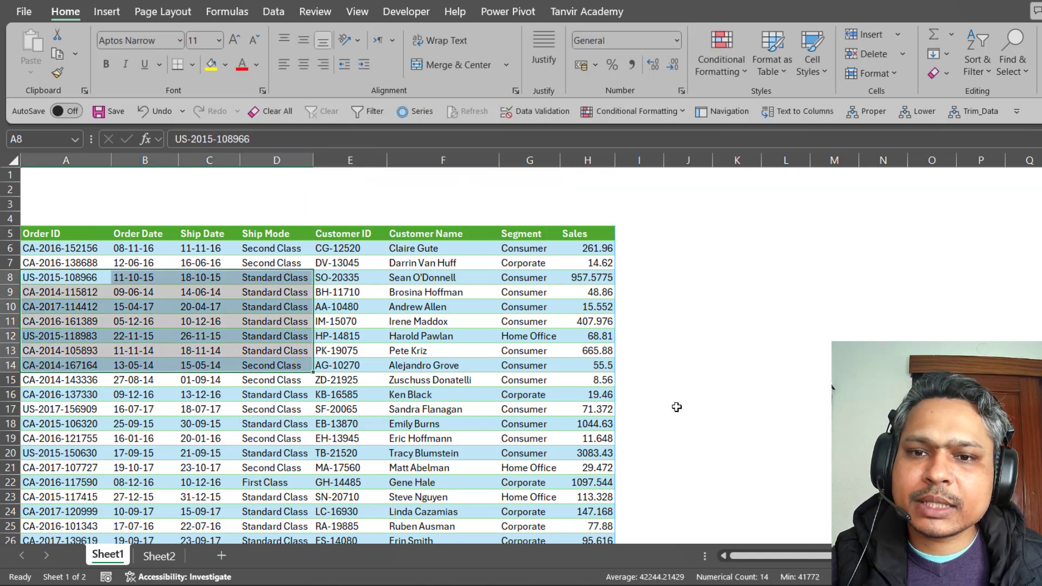
click(308, 368)
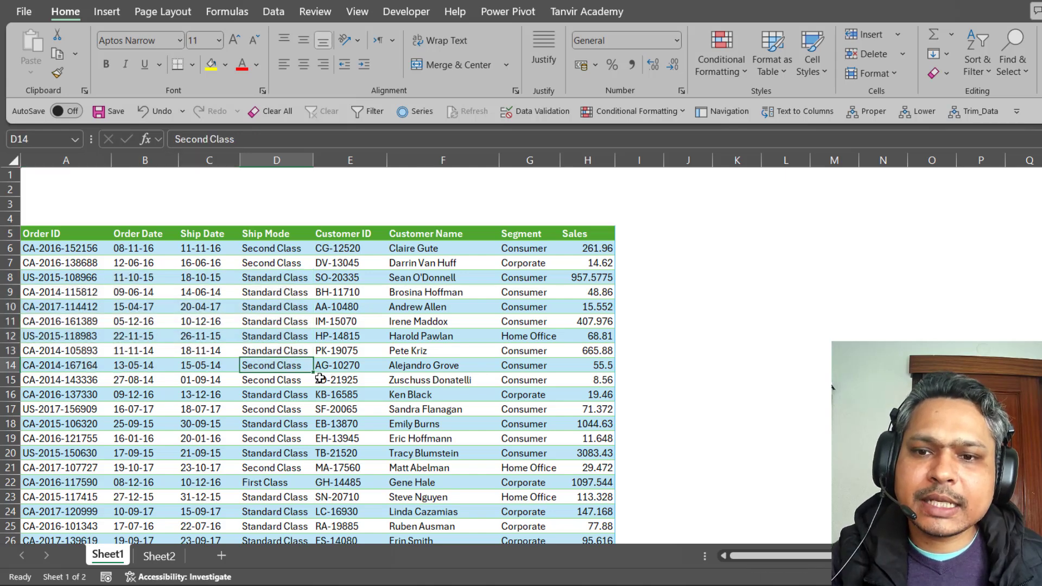
key(ctrl+a)
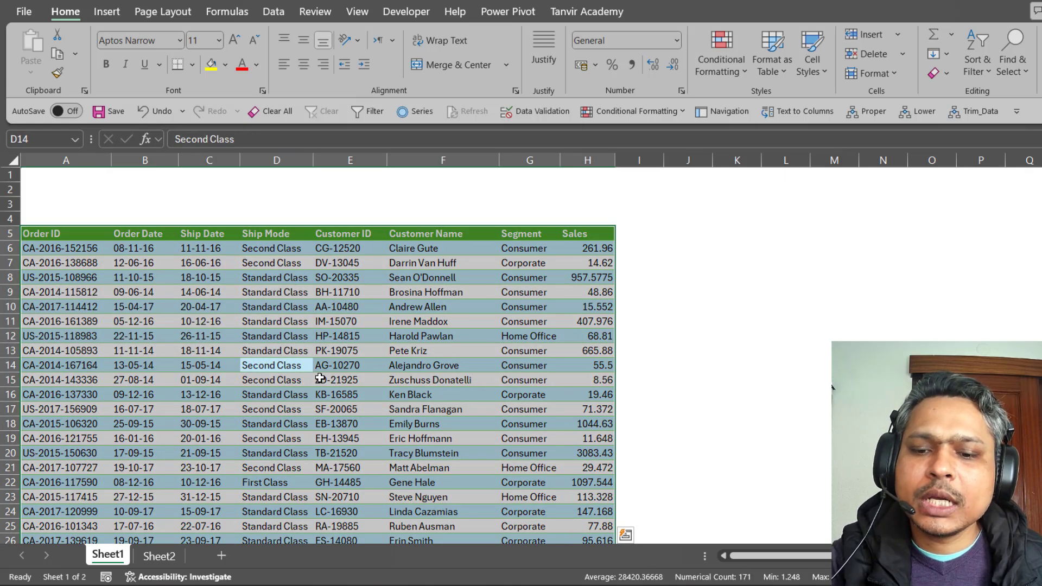
key(ctrl+t)
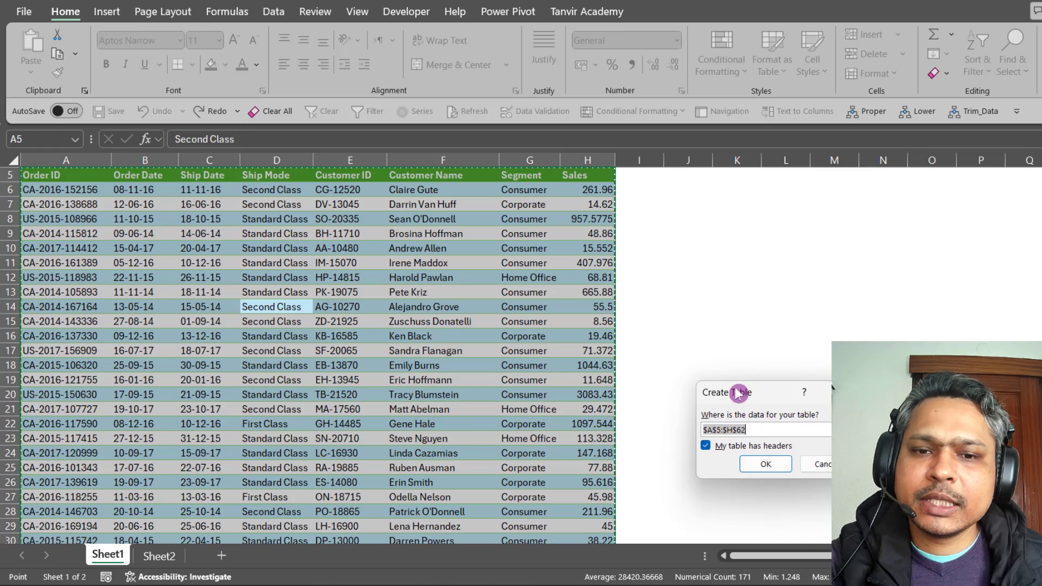
drag(734, 386, 221, 273)
scroll(241, 331, up, 2)
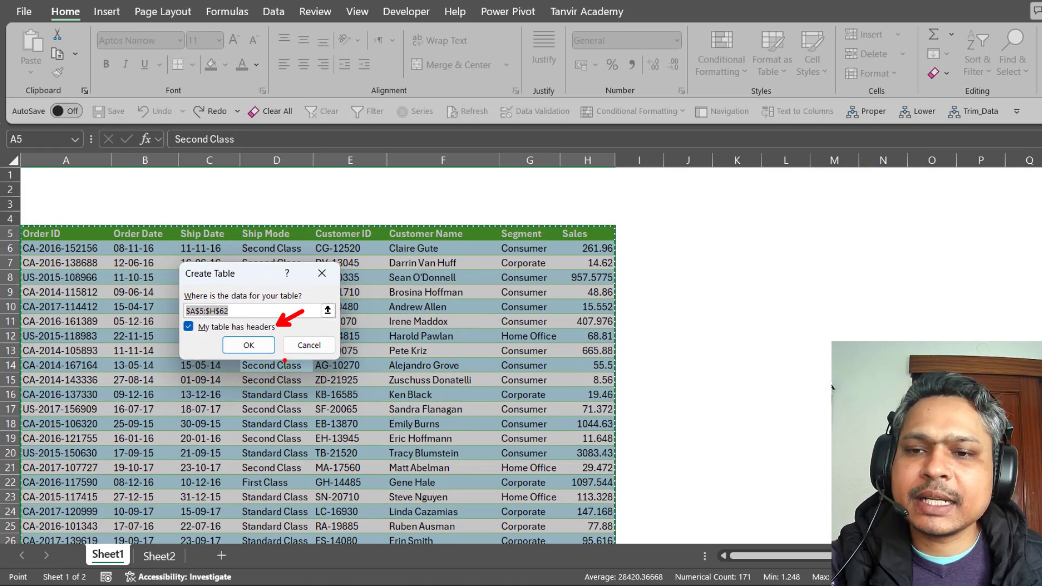
click(248, 345)
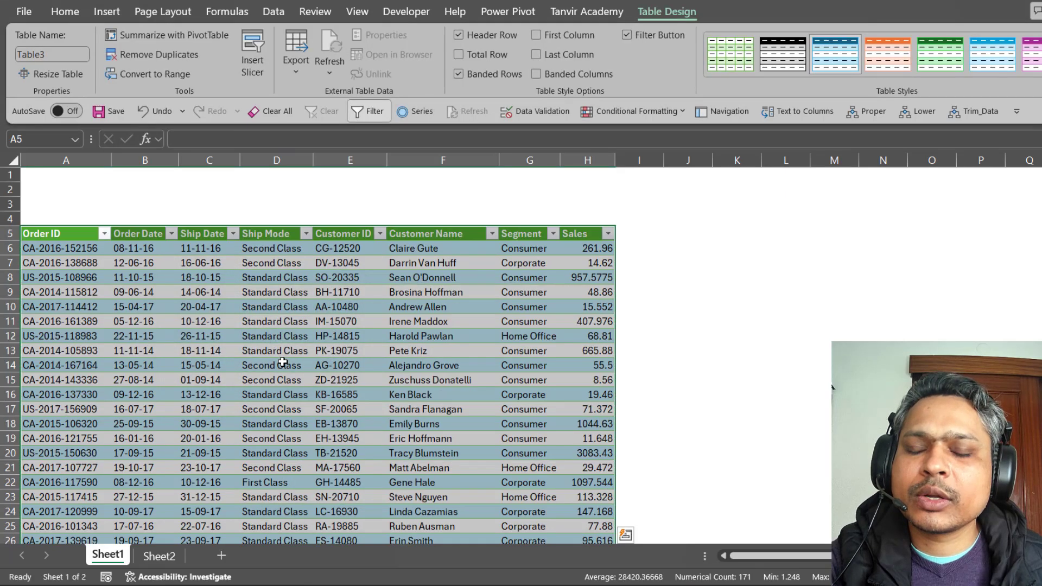
click(283, 335)
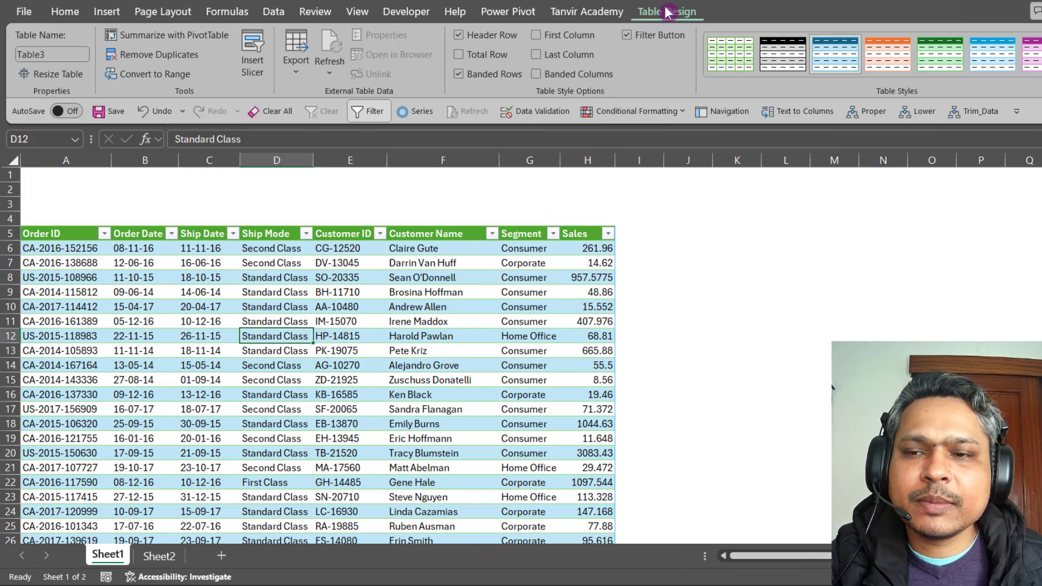
Insert Segment and Ship Mode slicers for Table3 and move the Segment slicer to the top-left corner.
click(247, 59)
drag(255, 158, 296, 238)
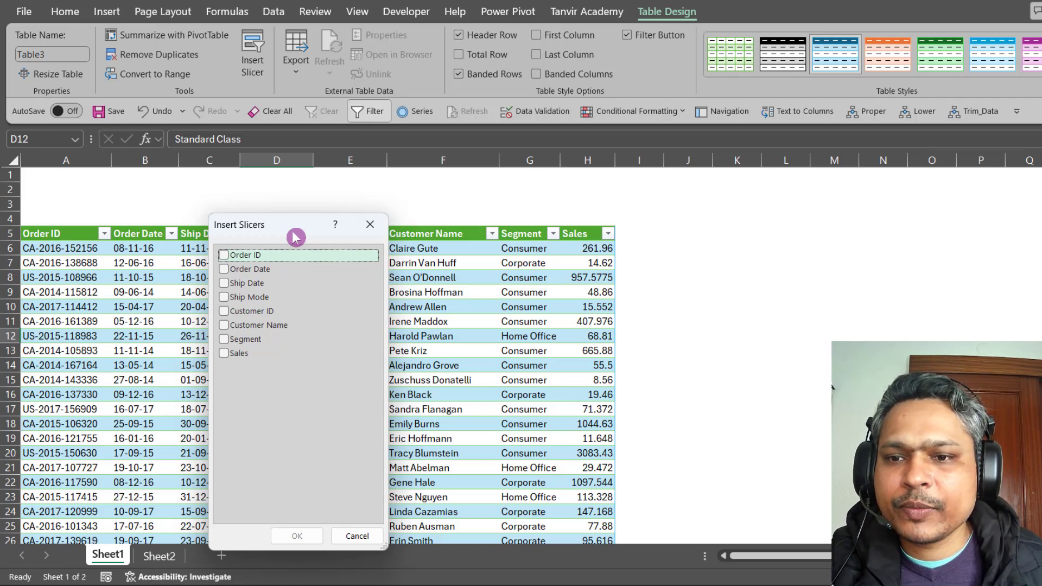
click(224, 341)
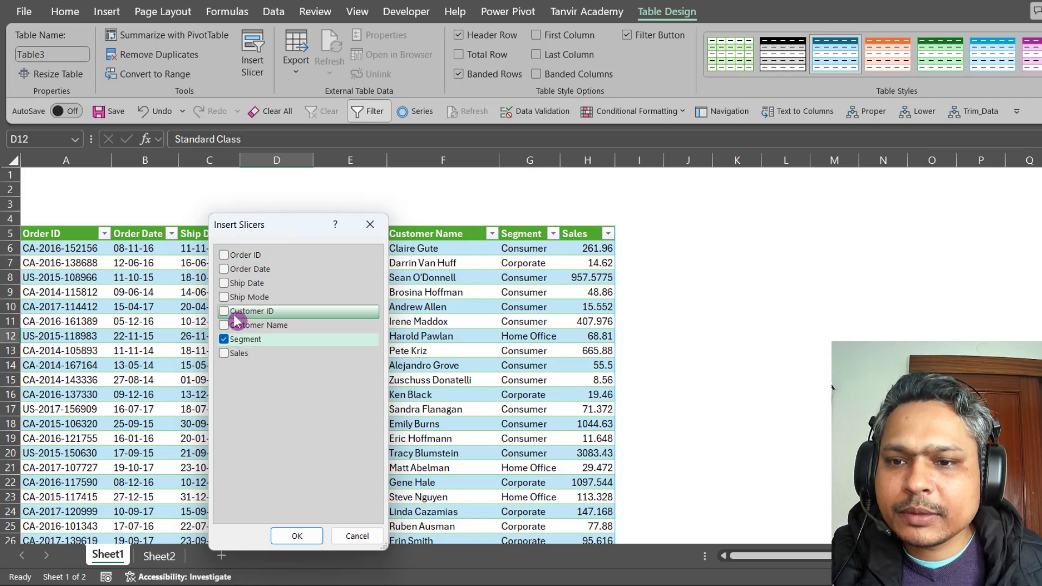
click(225, 298)
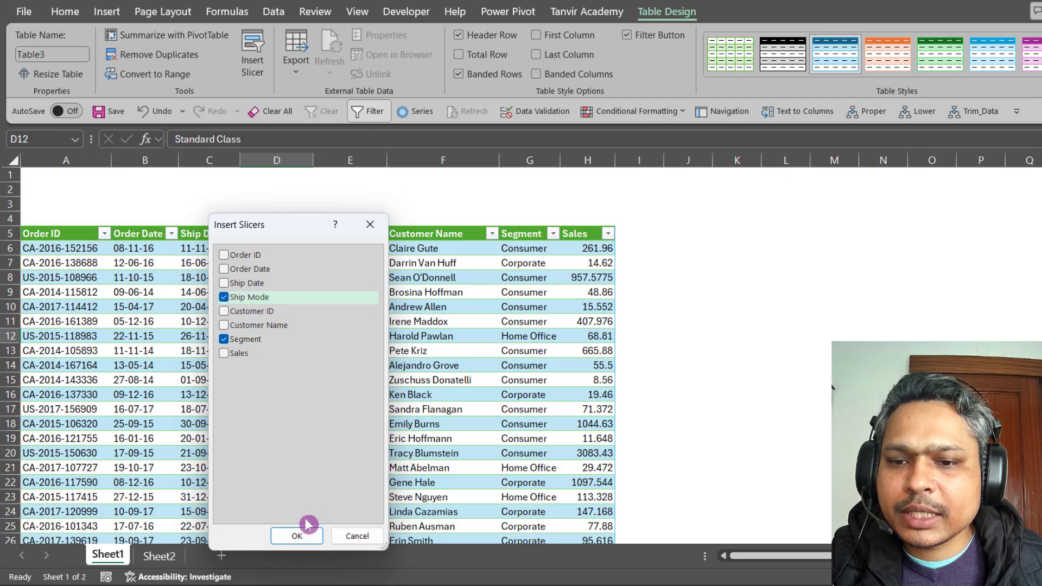
click(297, 536)
drag(556, 292, 32, 185)
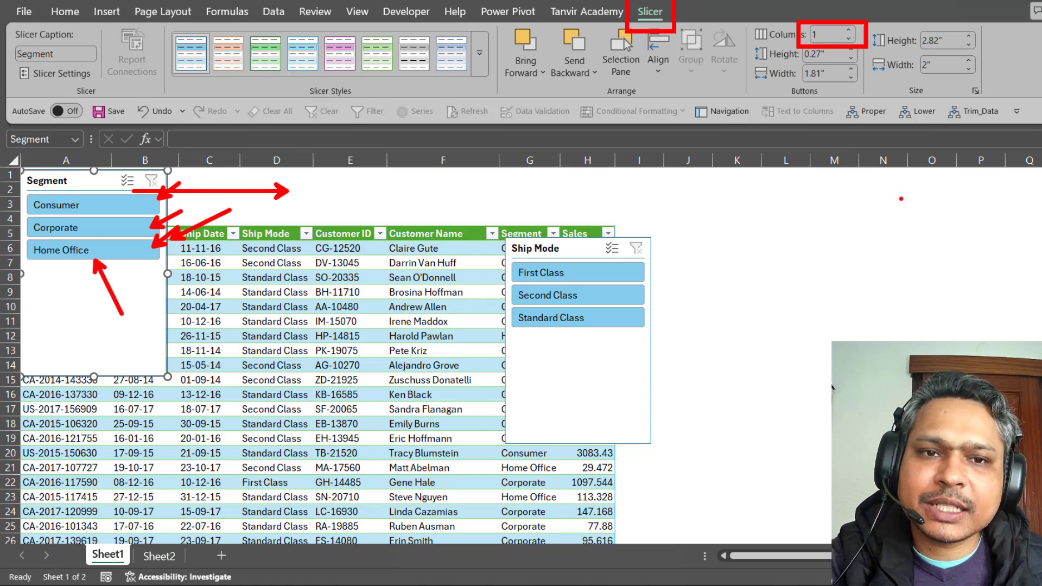
Set both slicers to 3 columns and size them side by side across rows 1–4.
click(849, 31)
click(849, 31)
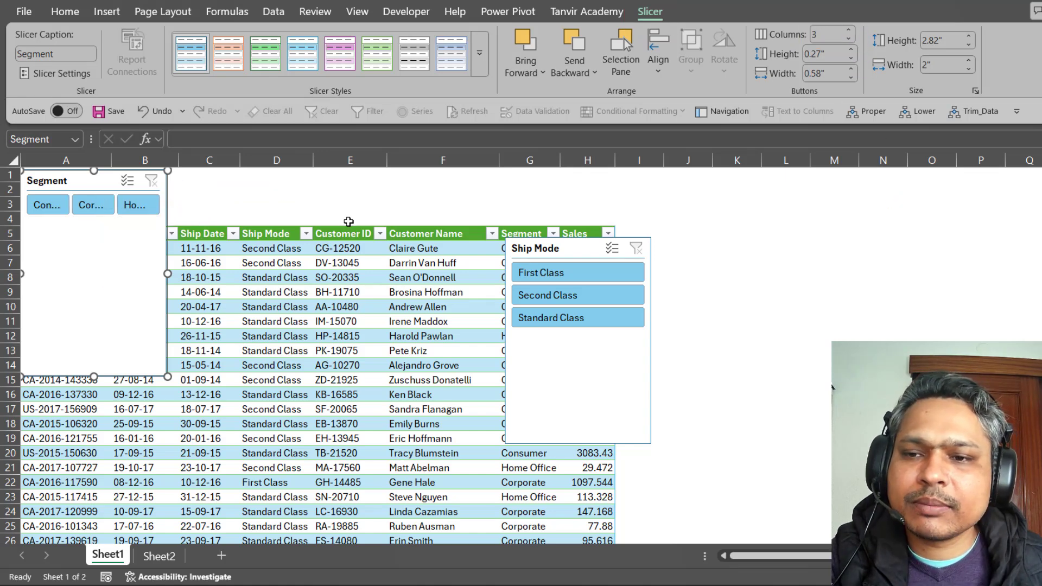
drag(226, 278, 318, 278)
drag(169, 376, 169, 227)
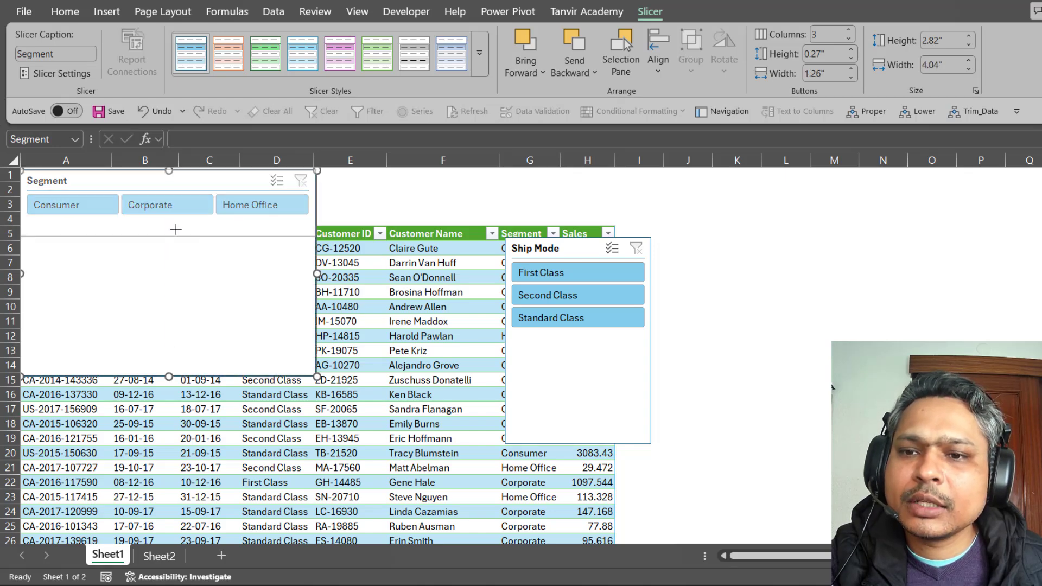
drag(534, 247, 382, 181)
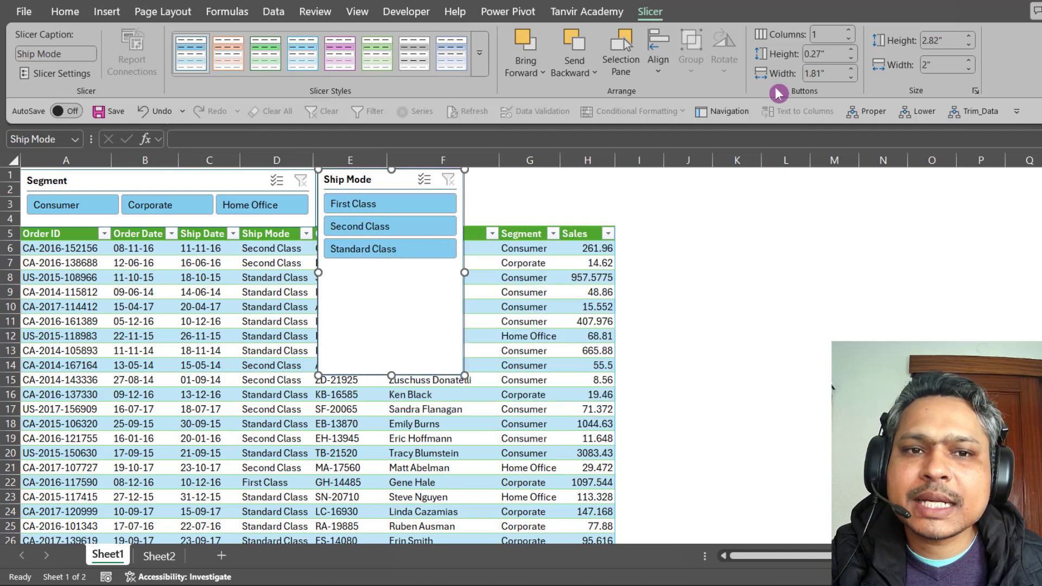
click(848, 31)
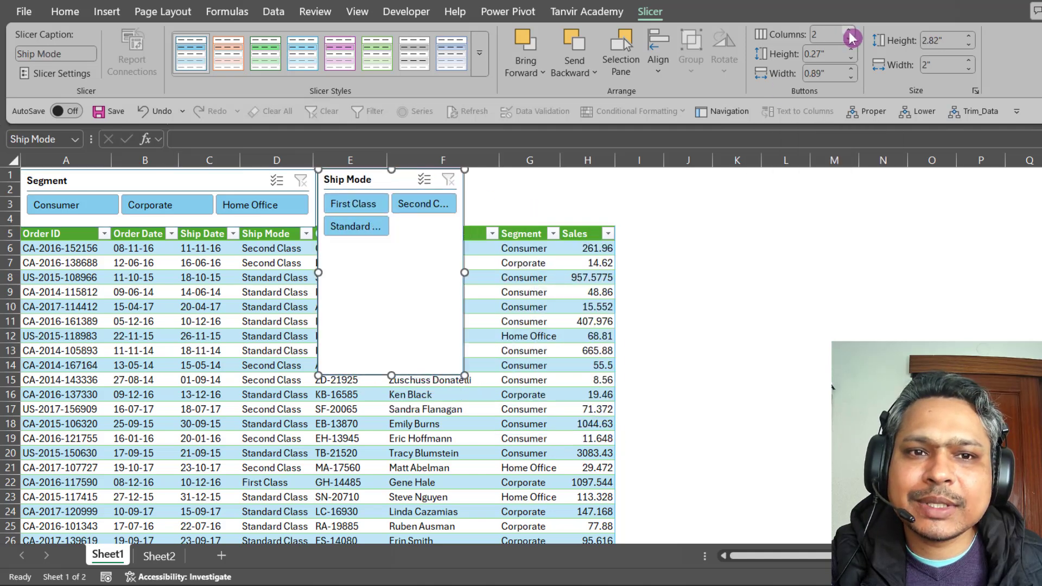
click(848, 31)
drag(465, 272, 615, 272)
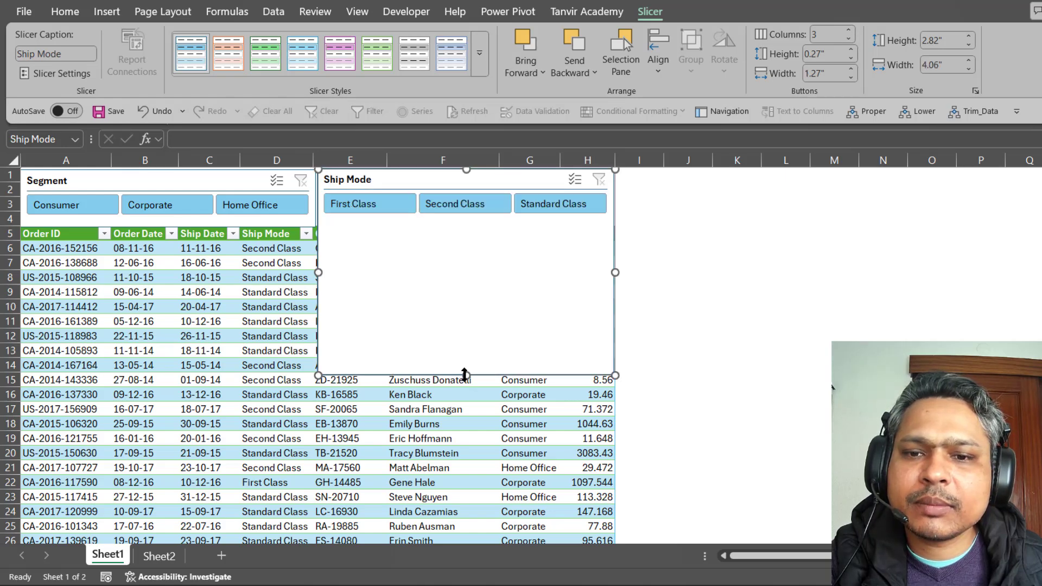
drag(466, 374, 433, 225)
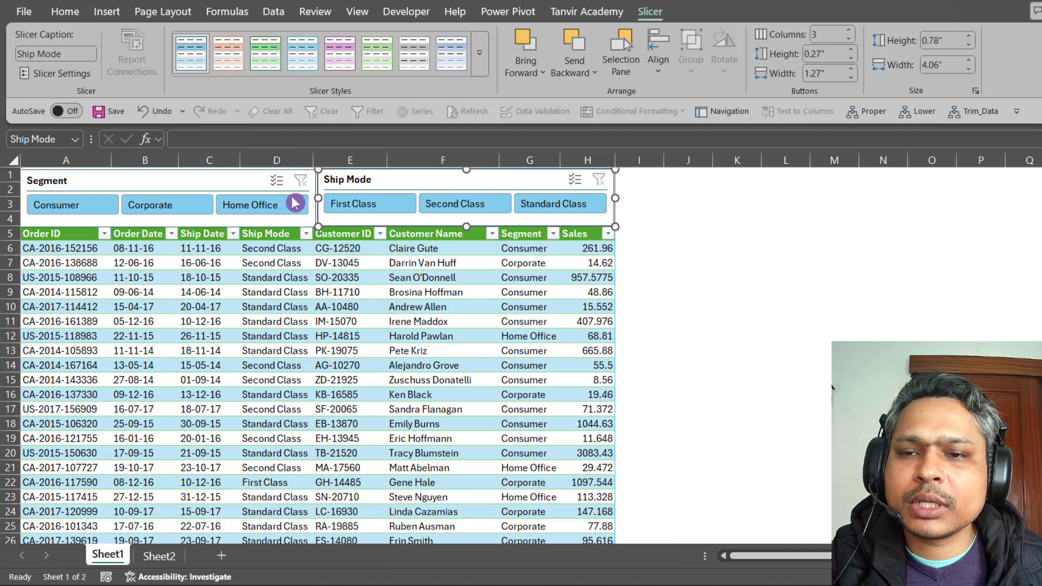
Give the Segment slicer a dark green style and the Ship Mode slicer a green style.
click(177, 182)
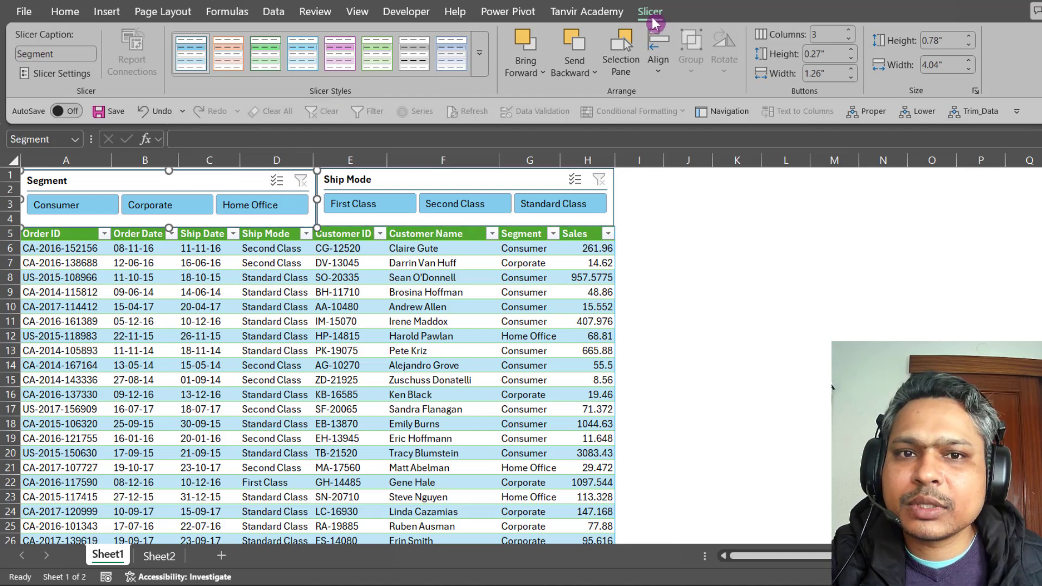
click(479, 53)
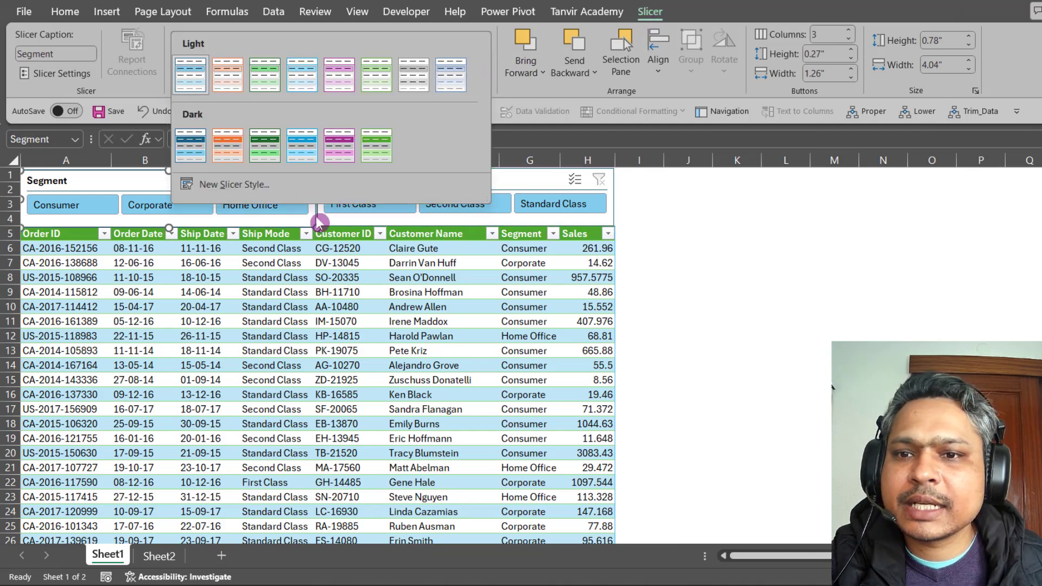
click(266, 147)
click(417, 188)
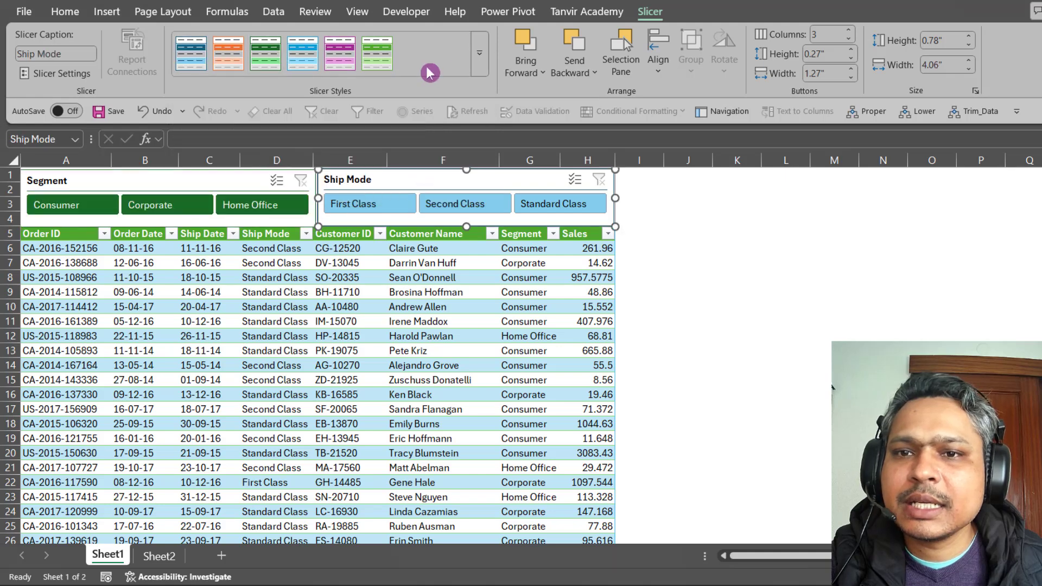
click(377, 53)
click(739, 284)
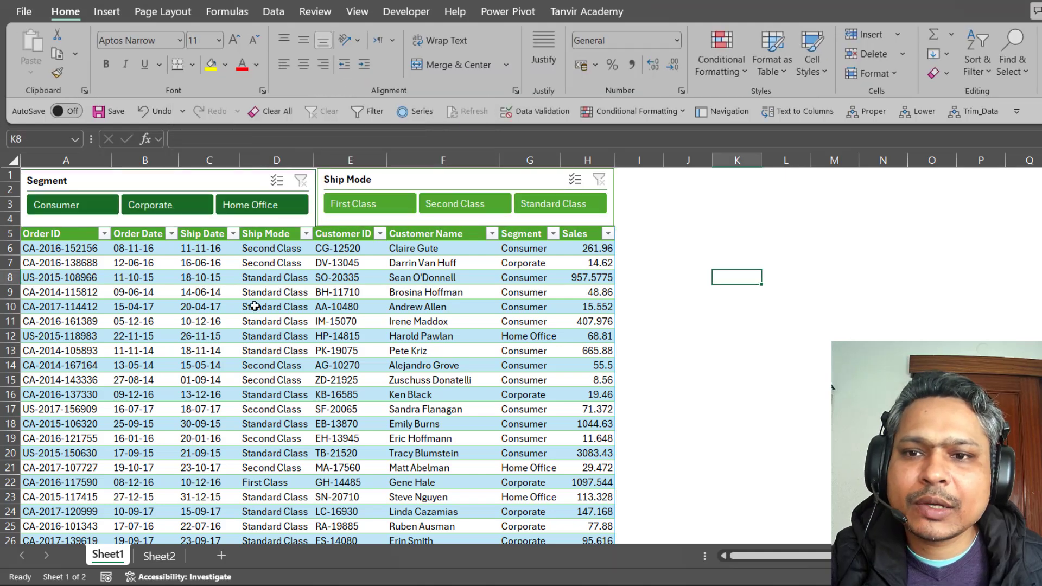
Test the slicers by filtering to Consumer orders shipped First Class, then clear both filters.
click(94, 210)
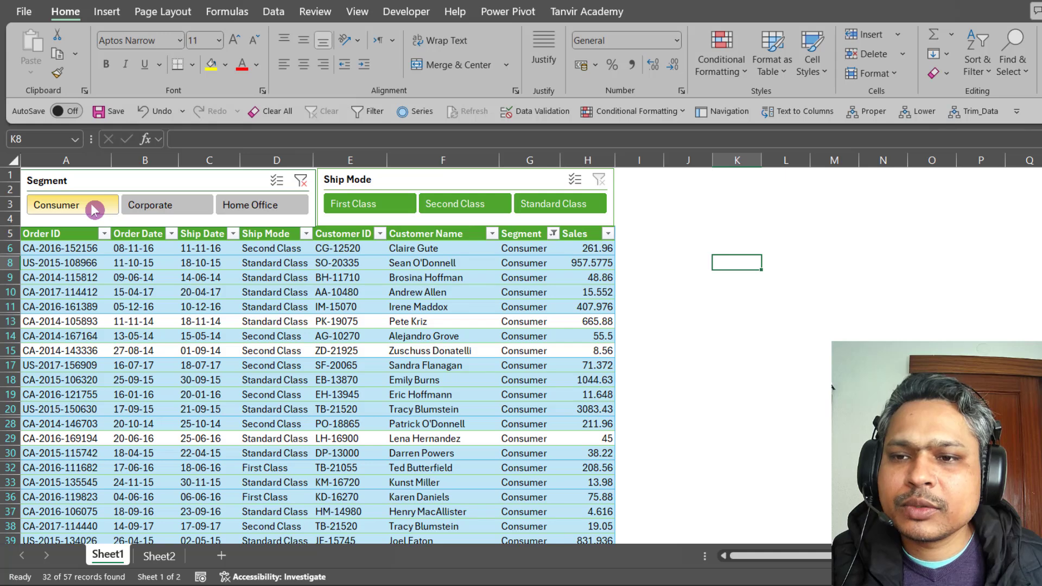
click(389, 206)
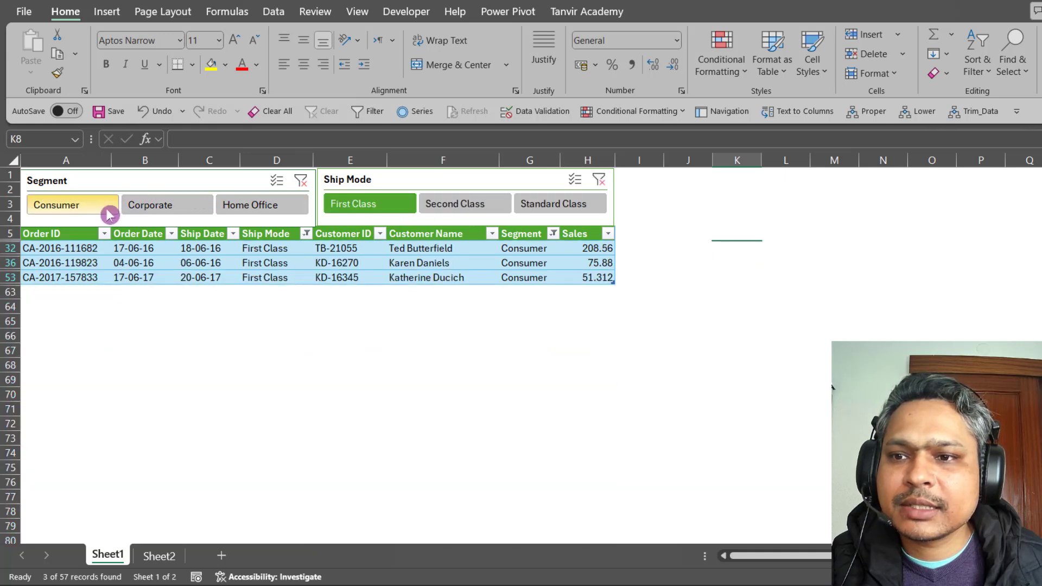
click(606, 184)
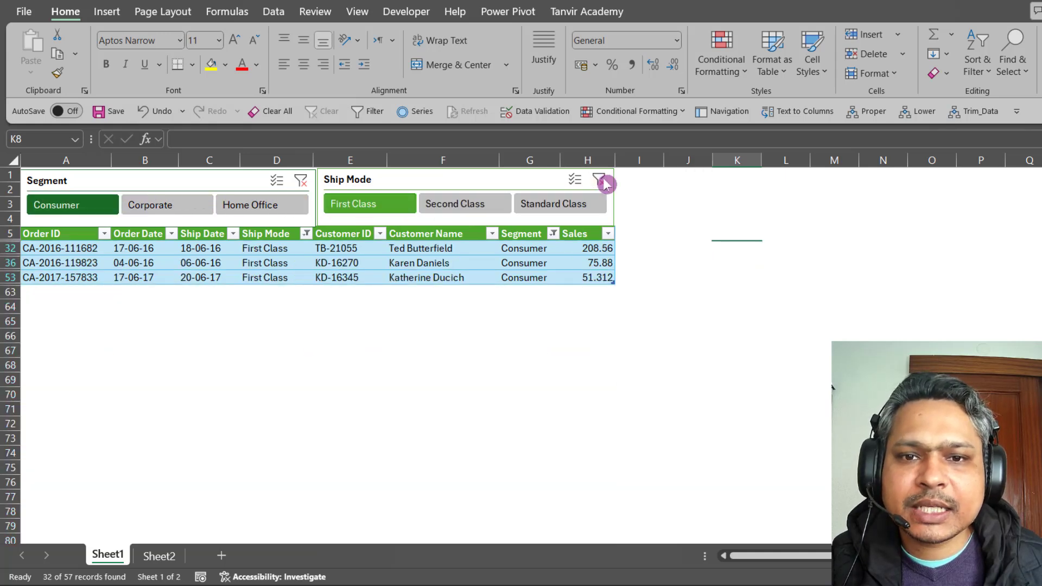
click(301, 183)
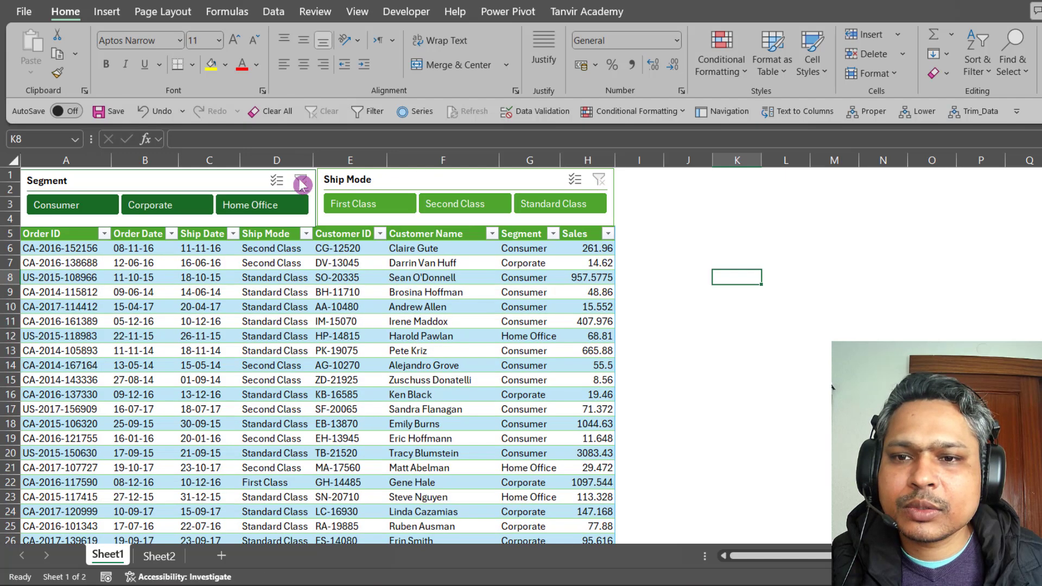
Filter Home Office, then Corporate orders by Second and First Class, clear filters, and show Sheet2.
click(255, 206)
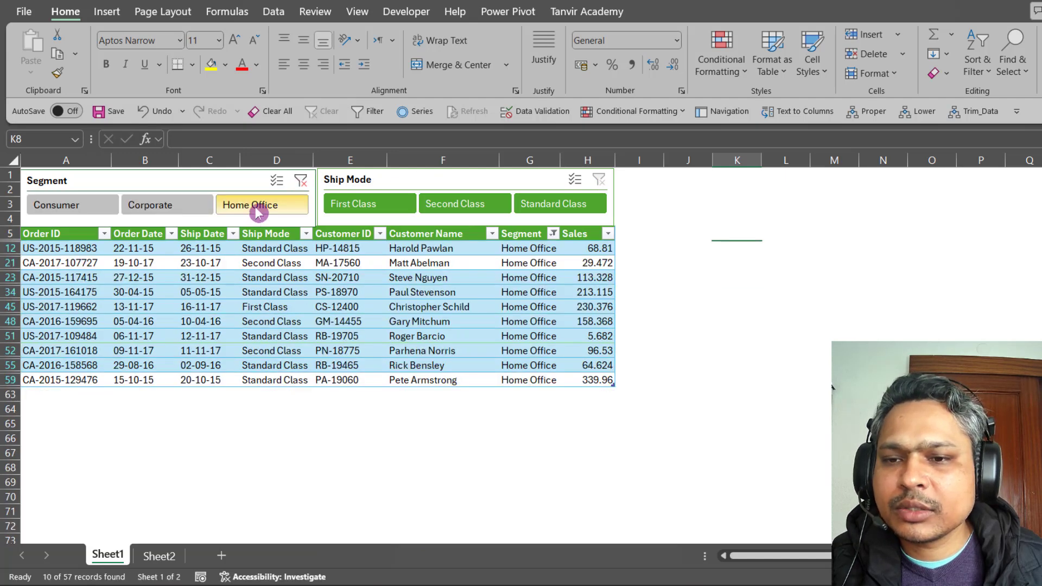
click(181, 210)
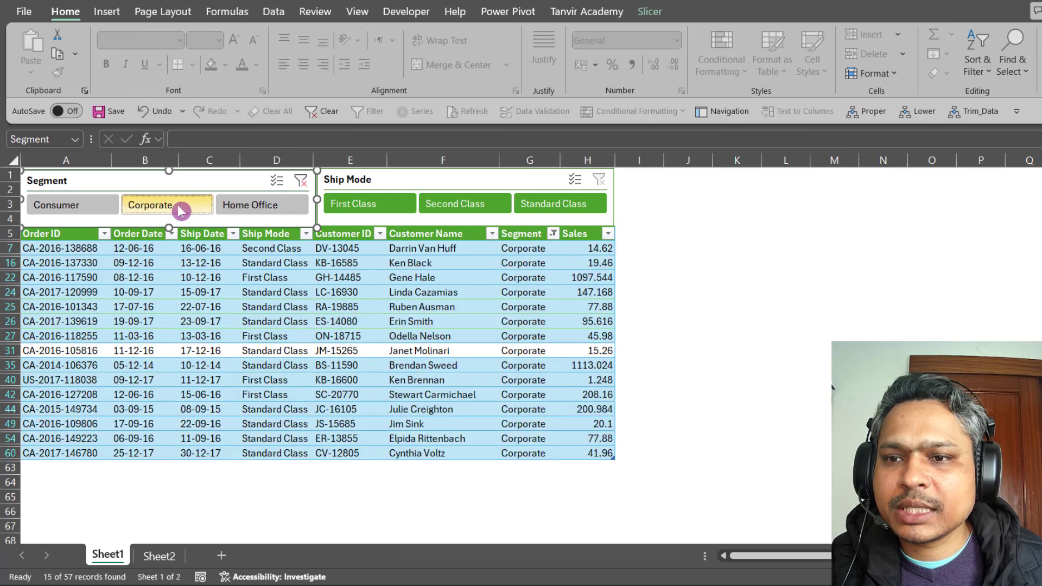
click(474, 205)
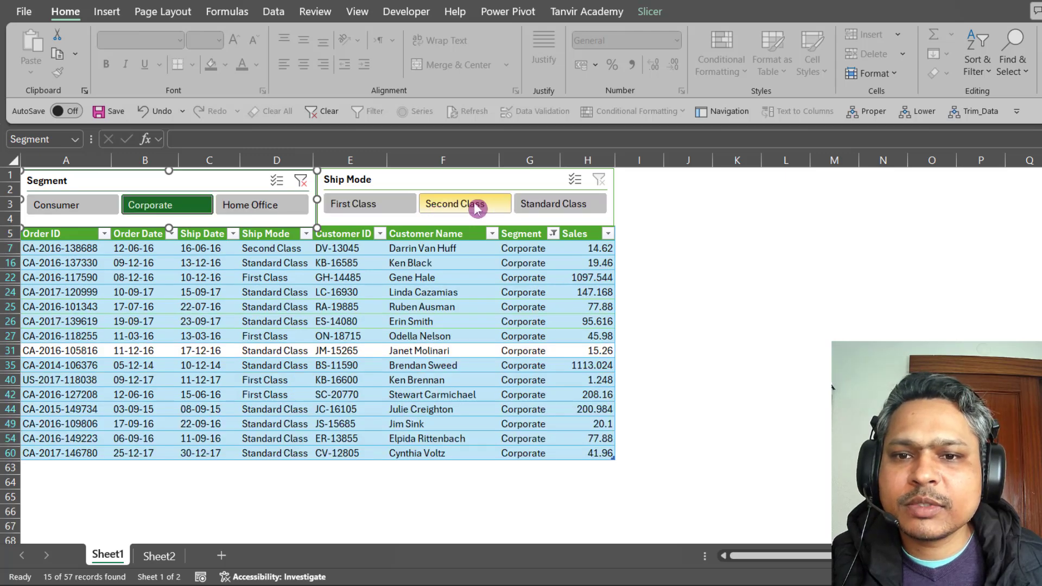
click(387, 205)
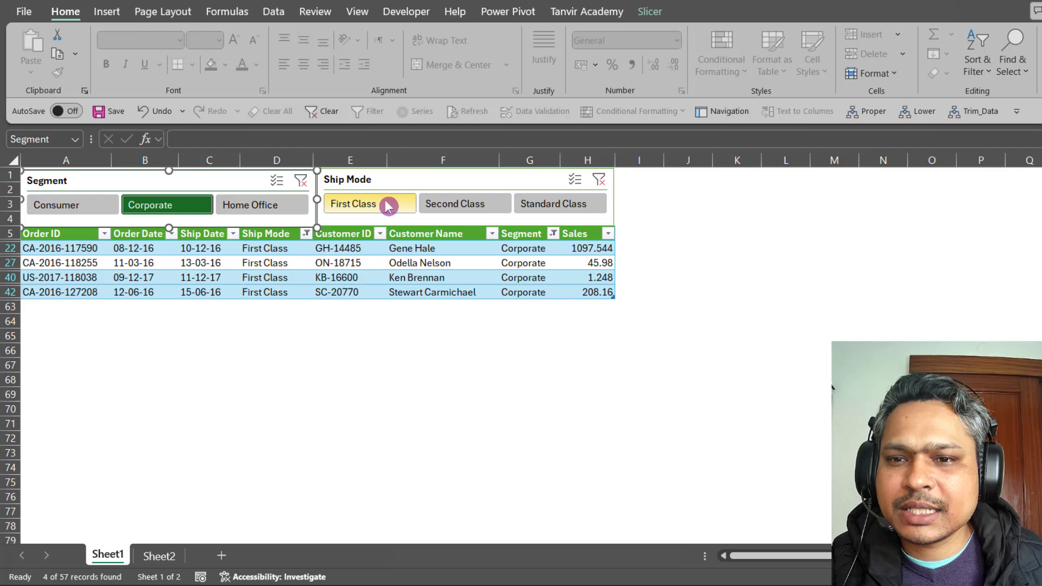
click(599, 180)
click(301, 182)
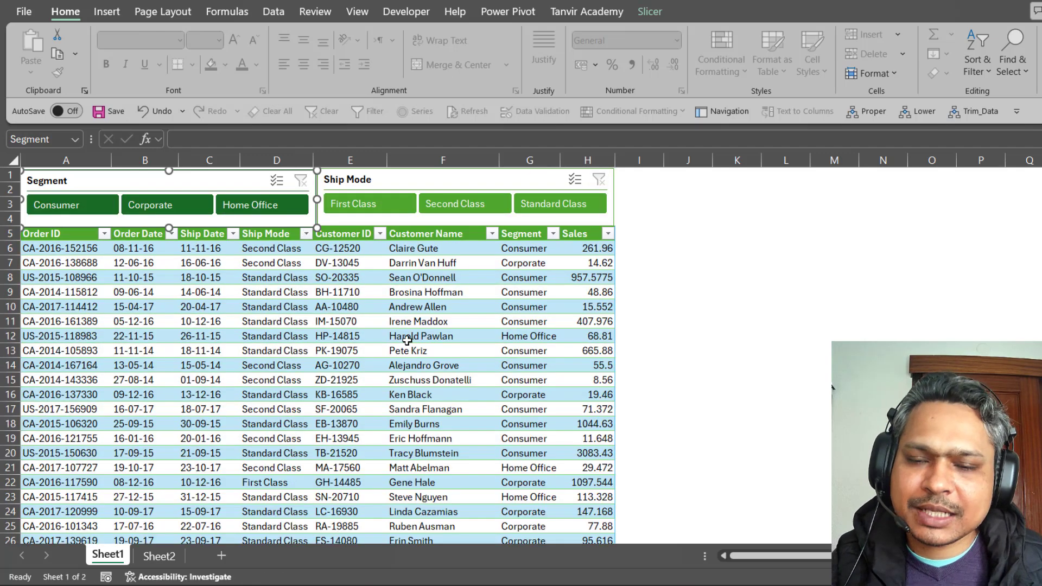
click(423, 336)
click(163, 555)
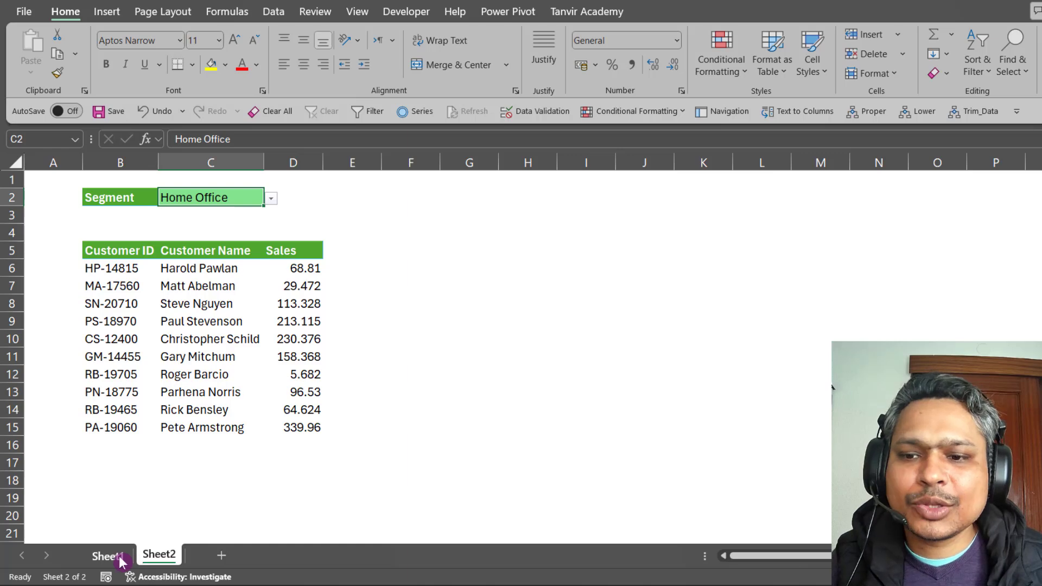
click(109, 556)
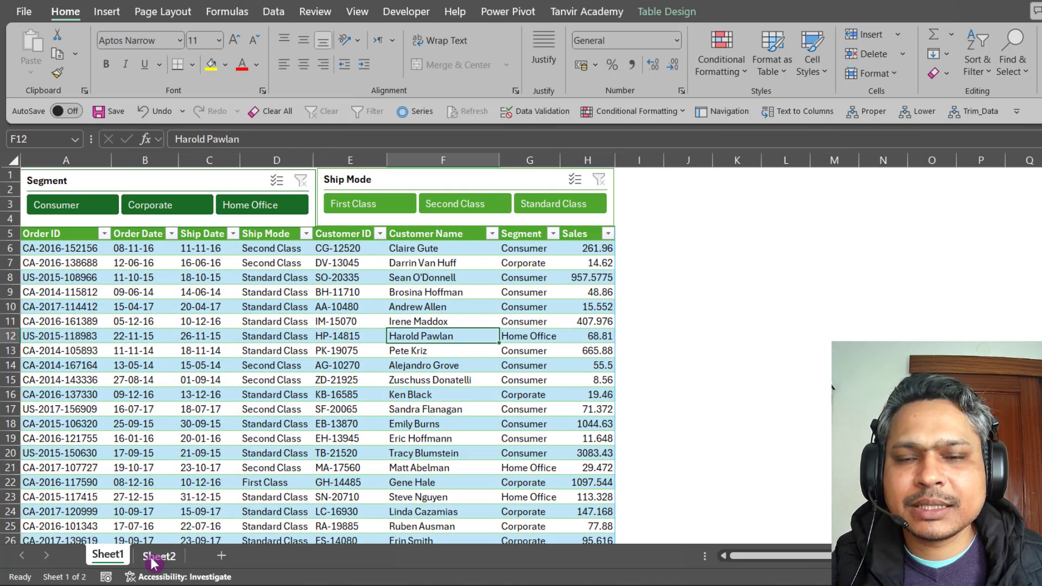
click(154, 559)
click(109, 556)
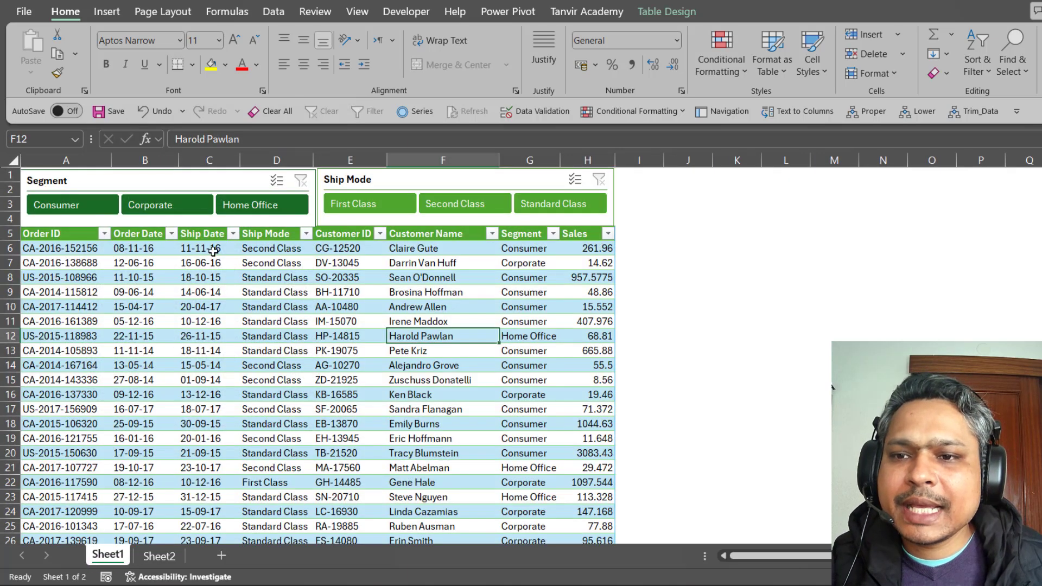
click(212, 183)
click(308, 337)
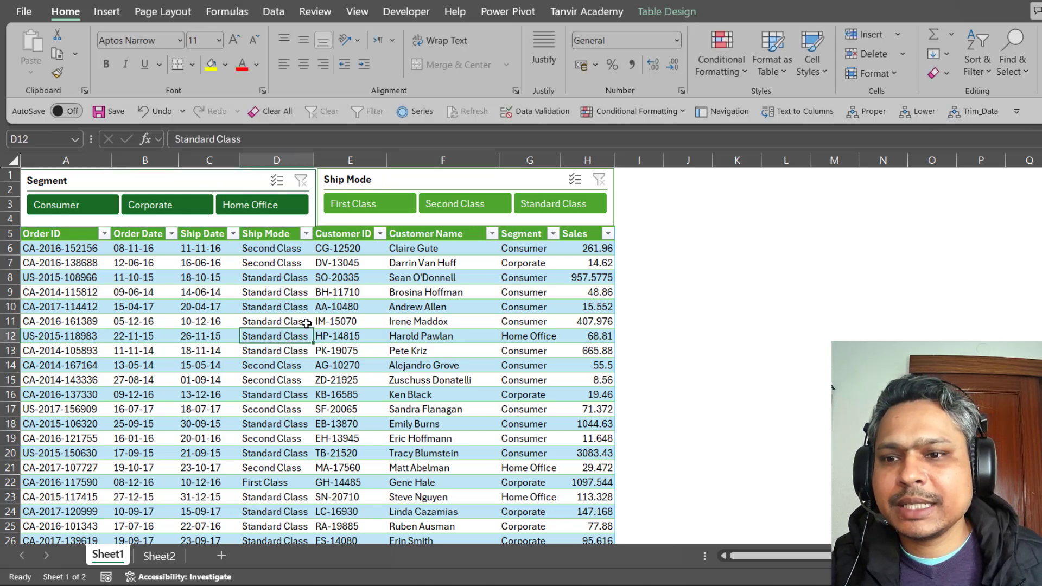
click(172, 566)
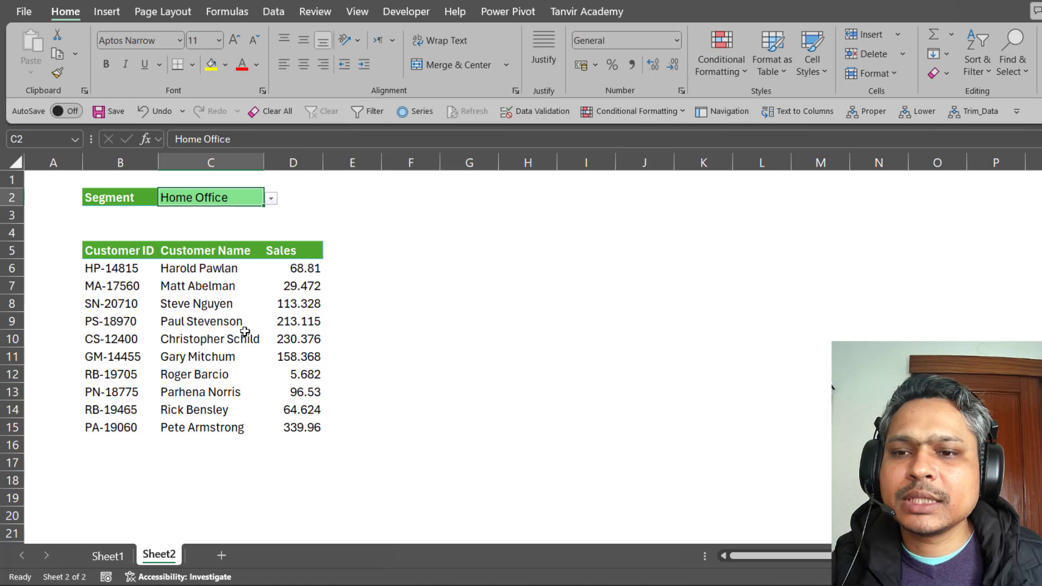